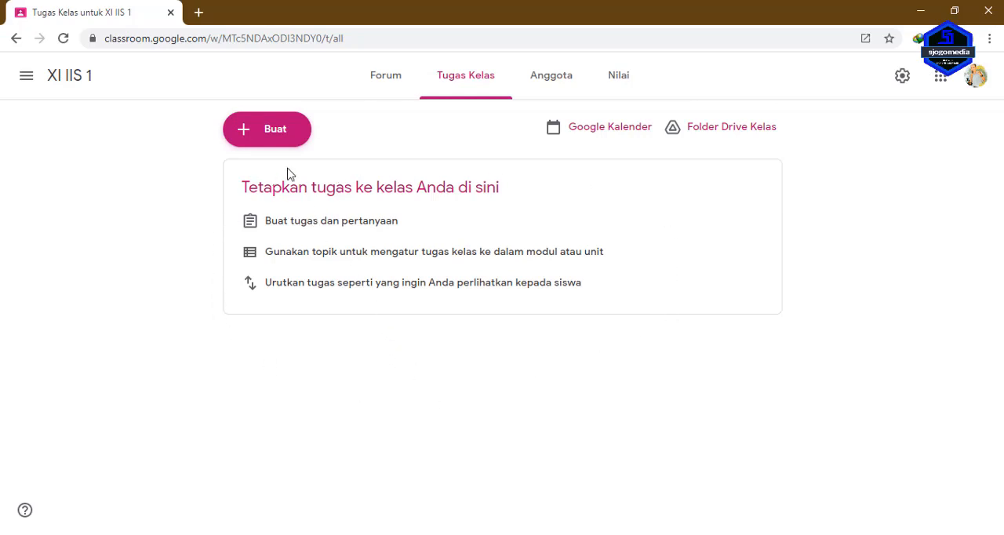
# Start adding a new topic to the XI IIS 1 classwork and switch to the Word document listing the basic competencies.
pyautogui.click(243, 133)
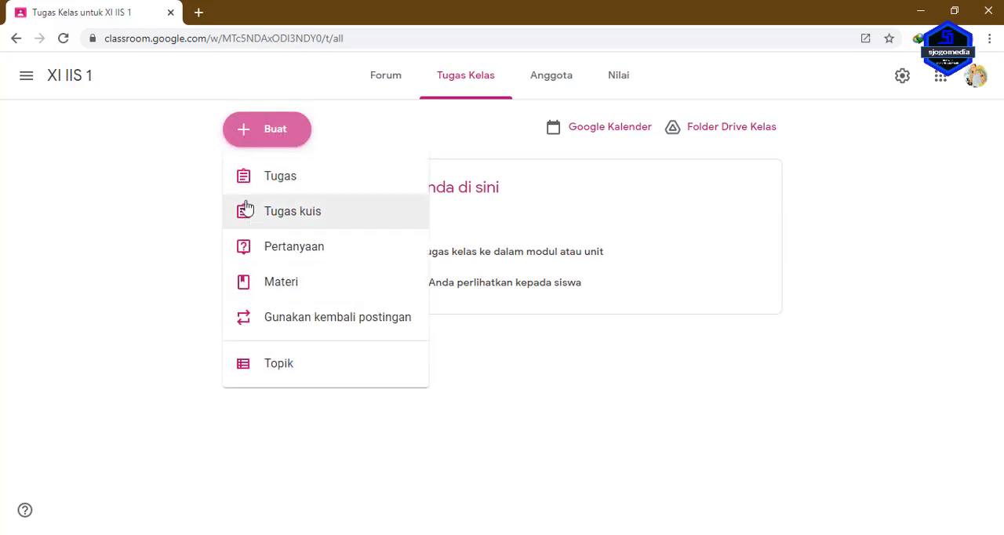
pyautogui.click(308, 366)
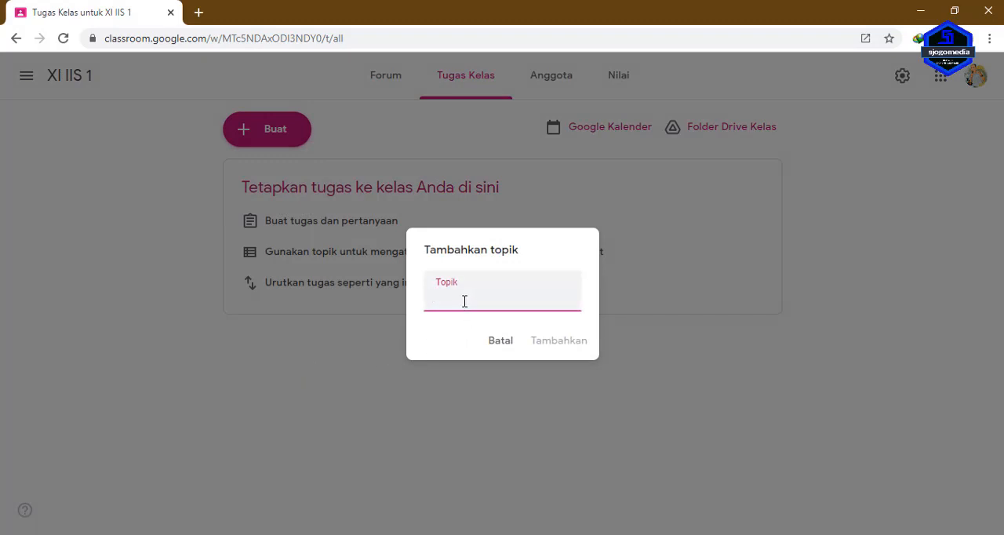
pyautogui.click(489, 534)
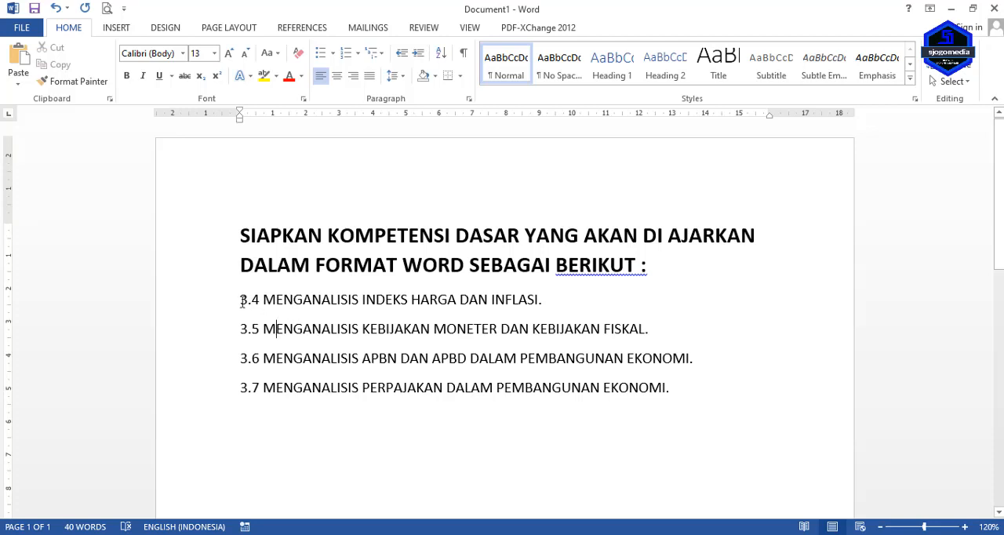
pyautogui.moveTo(243, 301); pyautogui.dragTo(538, 301)
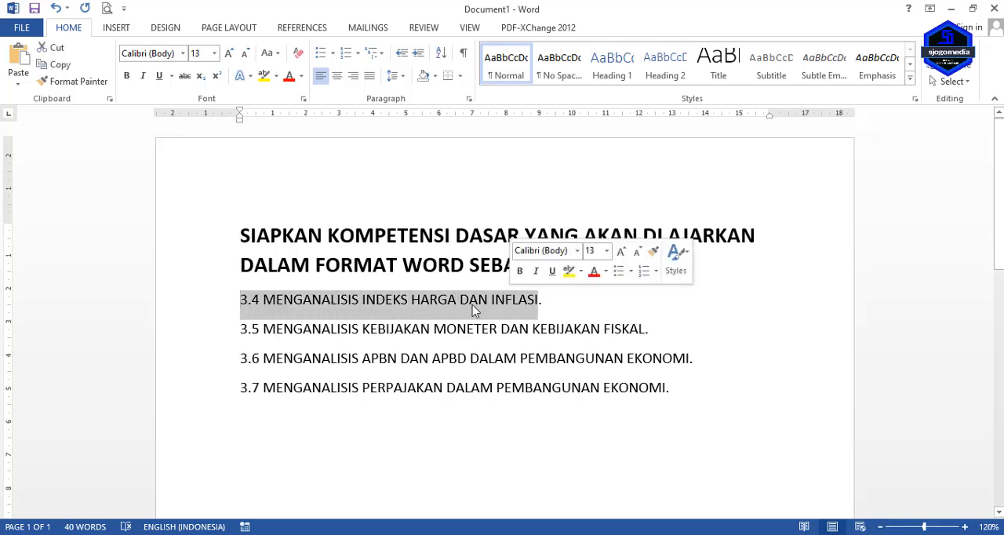
pyautogui.click(379, 331)
pyautogui.click(371, 389)
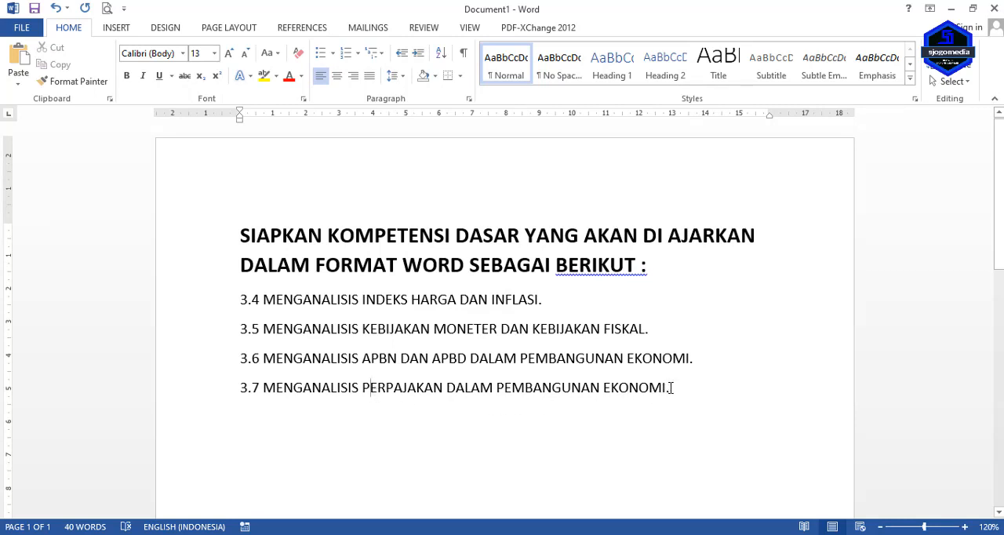
# Copy the line "3.7 MENGANALISIS PERPAJAKAN DALAM PEMBANGUNAN EKONOMI." from the Word document.
pyautogui.moveTo(673, 388); pyautogui.dragTo(241, 385)
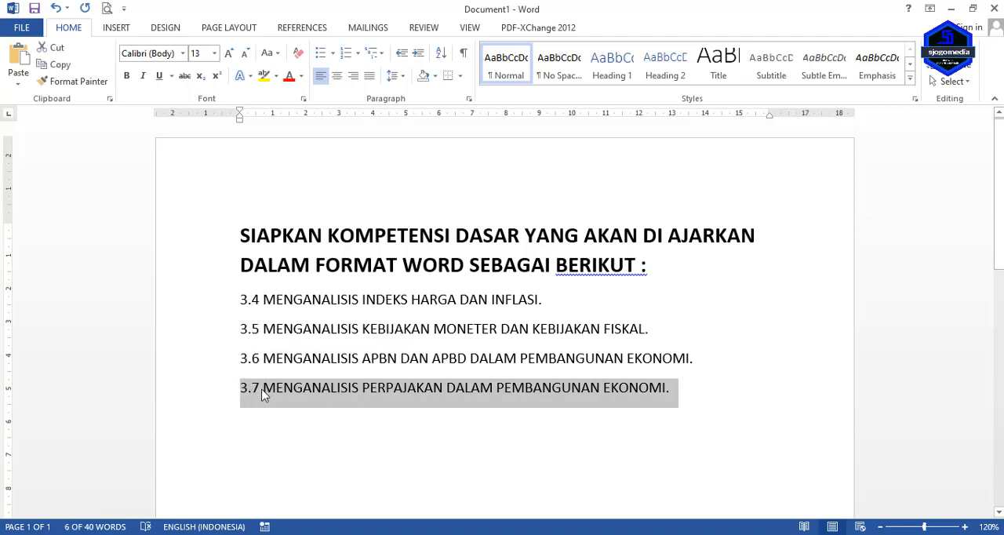
pyautogui.rightClick(263, 395)
pyautogui.press('Escape')
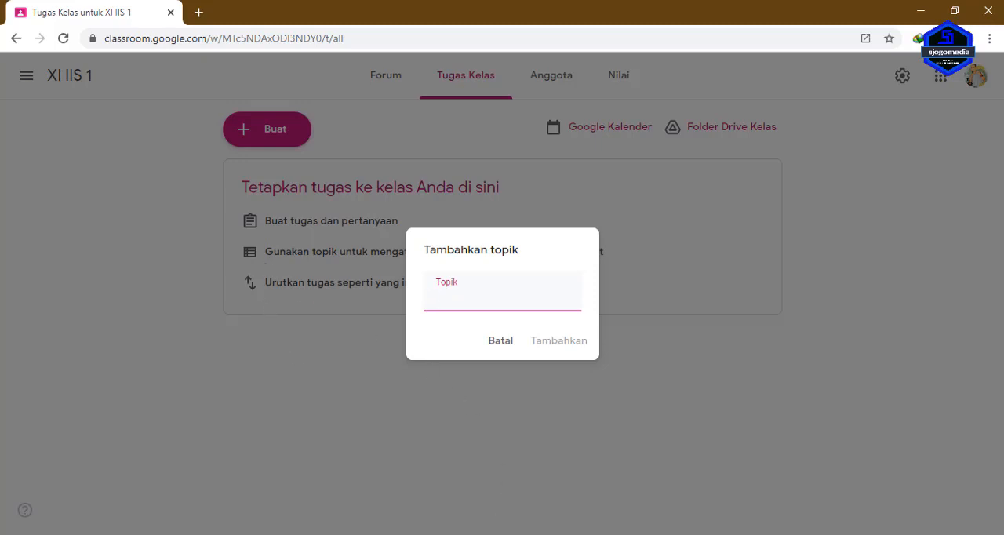
pyautogui.moveTo(487, 533)
pyautogui.click(471, 487)
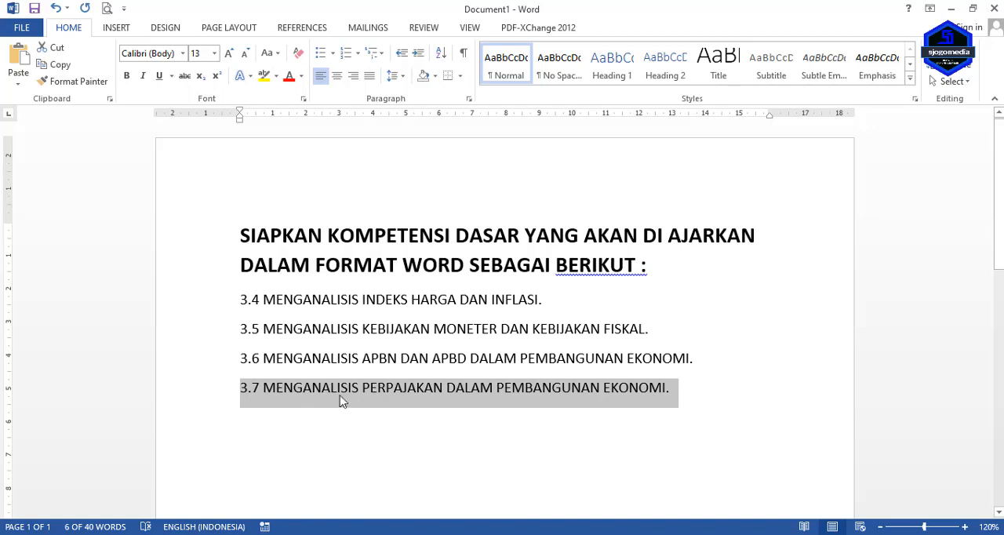
pyautogui.rightClick(345, 402)
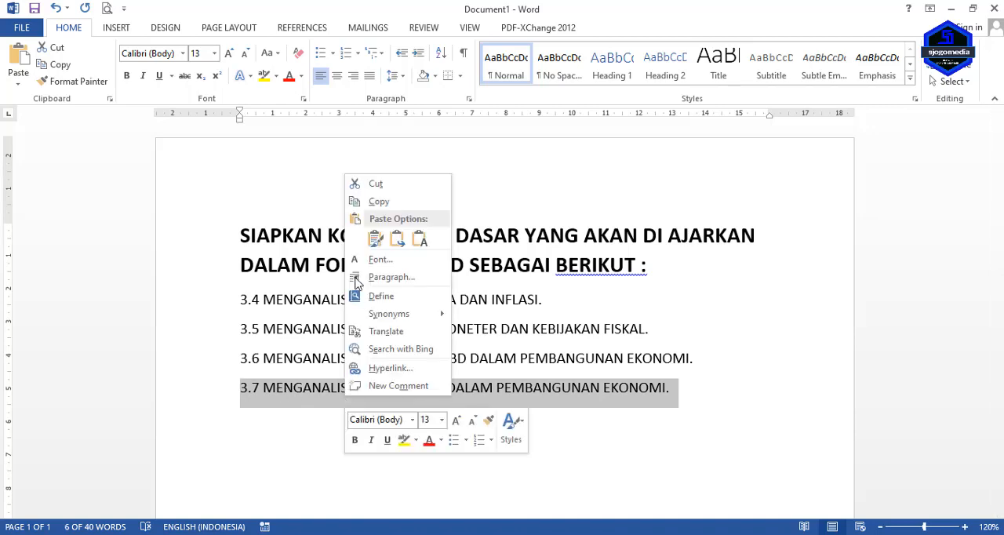
pyautogui.click(358, 201)
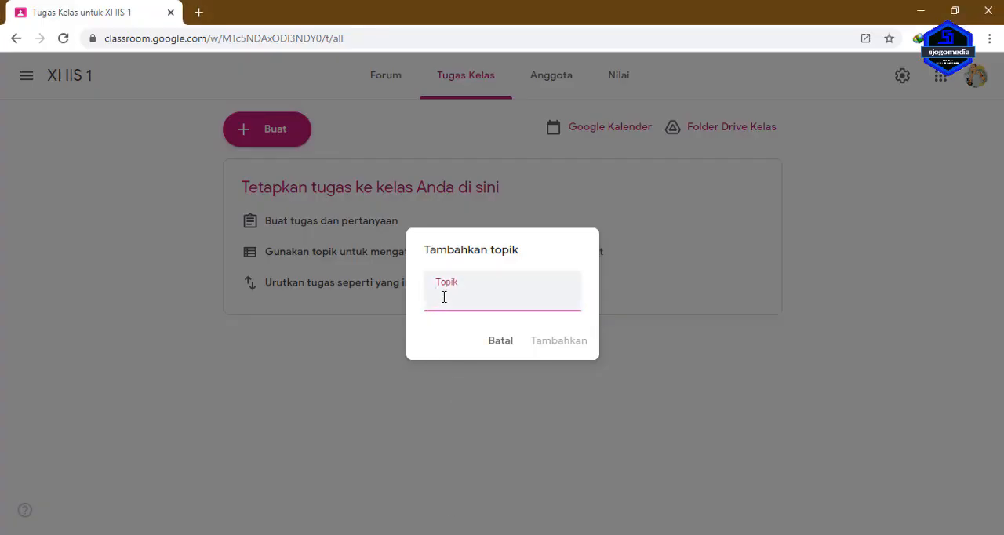
# Paste the copied 3.7 competency as the topic name in Google Classroom and add the topic.
pyautogui.rightClick(444, 296)
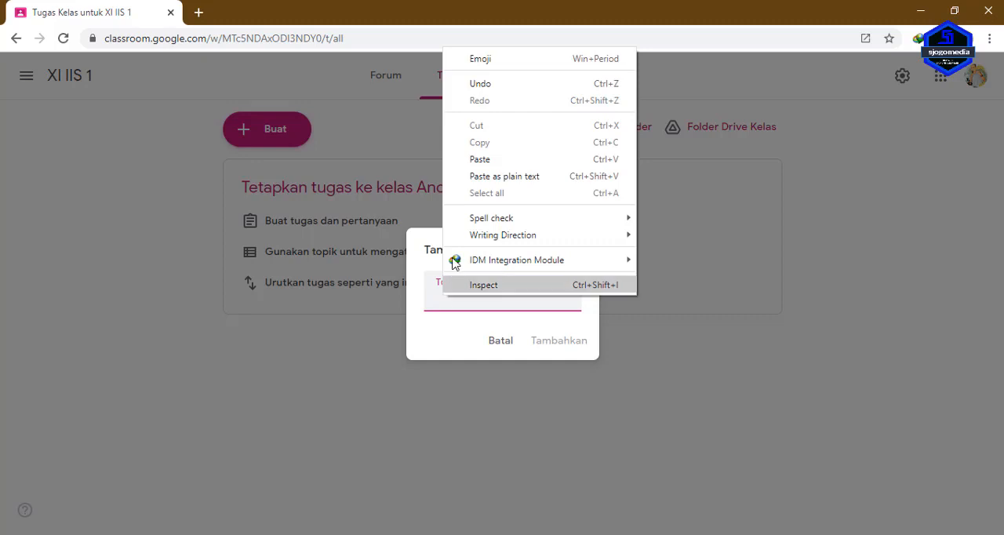
pyautogui.click(501, 163)
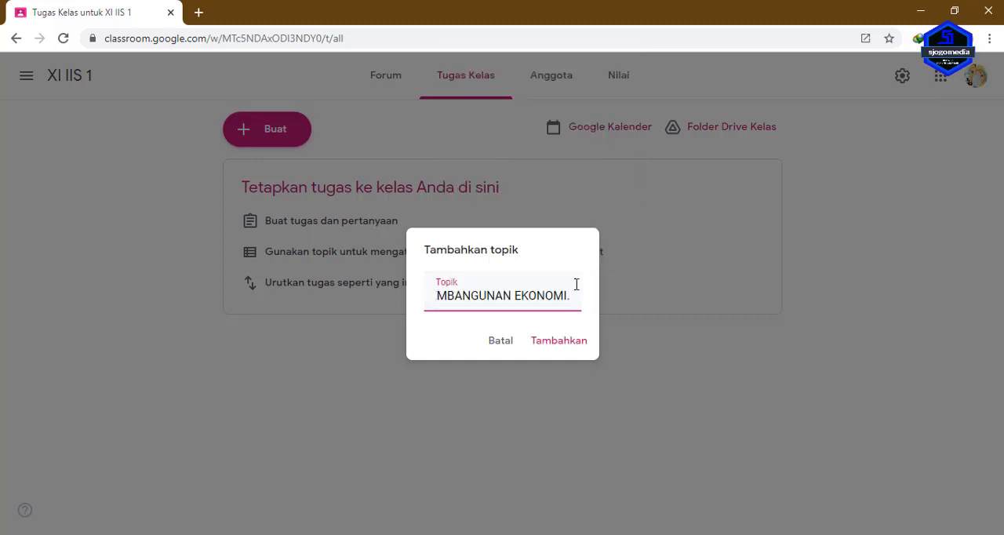
pyautogui.click(565, 346)
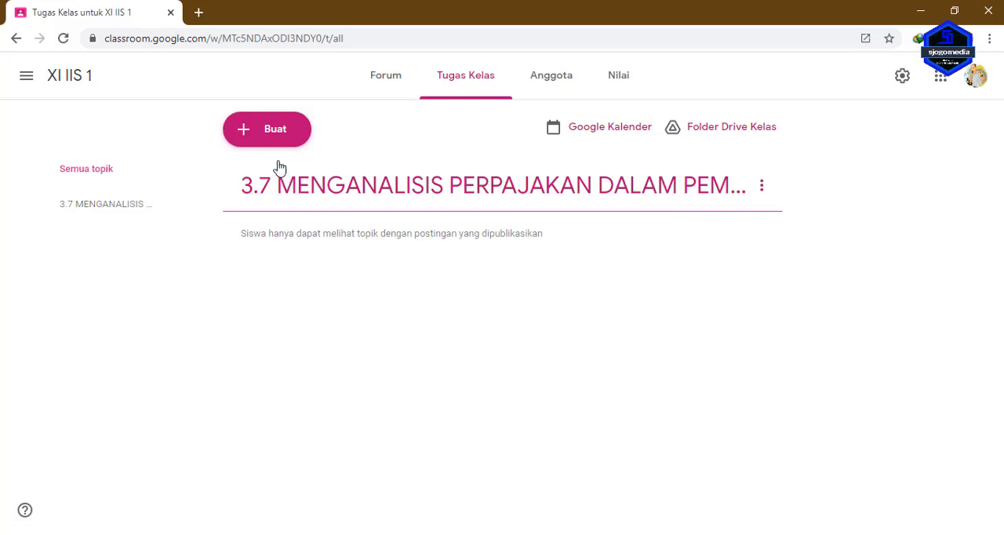
# Add another class topic named "3.6 MENGANALISIS APBN DAN APBD DALAM PEMBANGUNAN EKONOMI.", copying the name from the Word document.
pyautogui.click(259, 133)
pyautogui.click(271, 370)
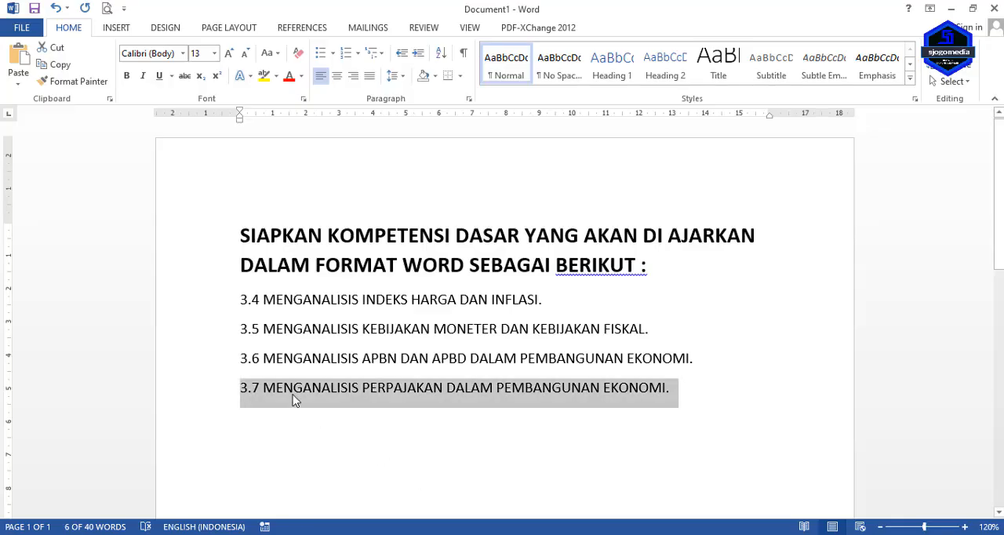
pyautogui.moveTo(242, 359); pyautogui.dragTo(696, 363)
pyautogui.rightClick(672, 363)
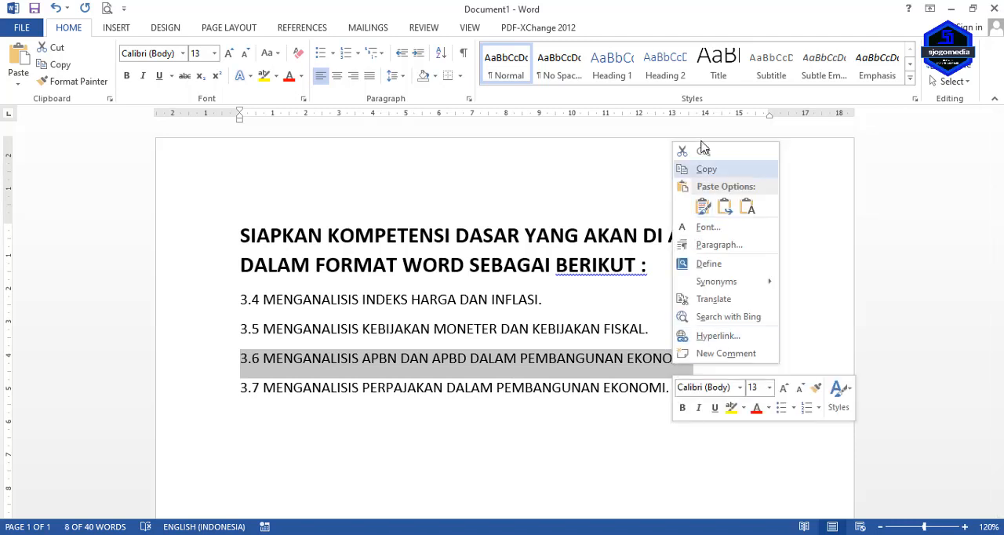
pyautogui.click(700, 167)
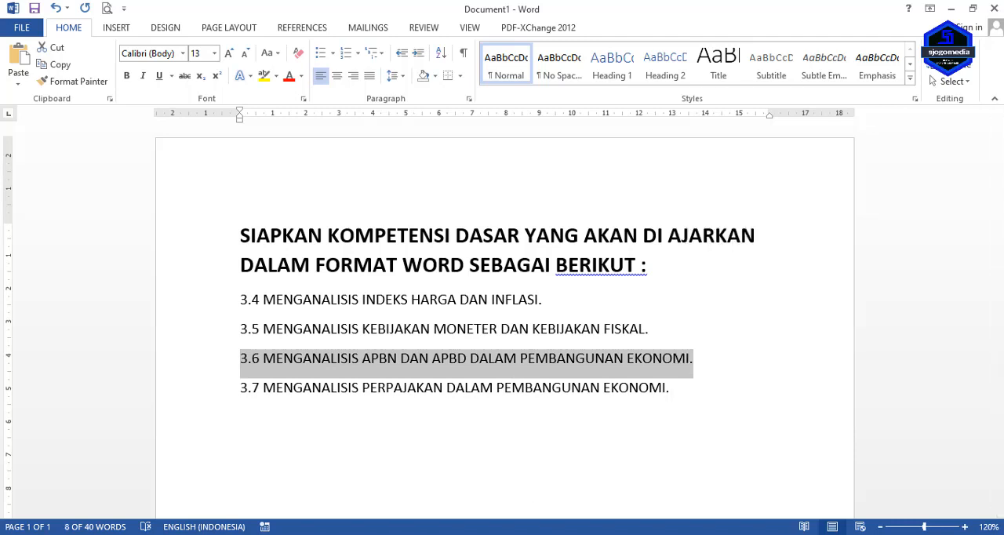
pyautogui.hotkey('alt', 'Tab')
pyautogui.click(449, 296)
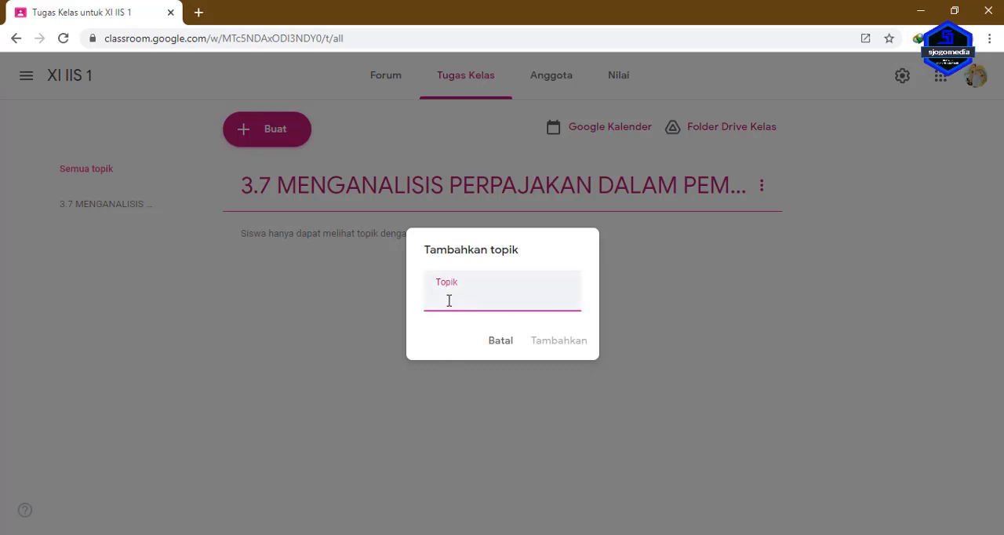
pyautogui.rightClick(448, 298)
pyautogui.click(502, 162)
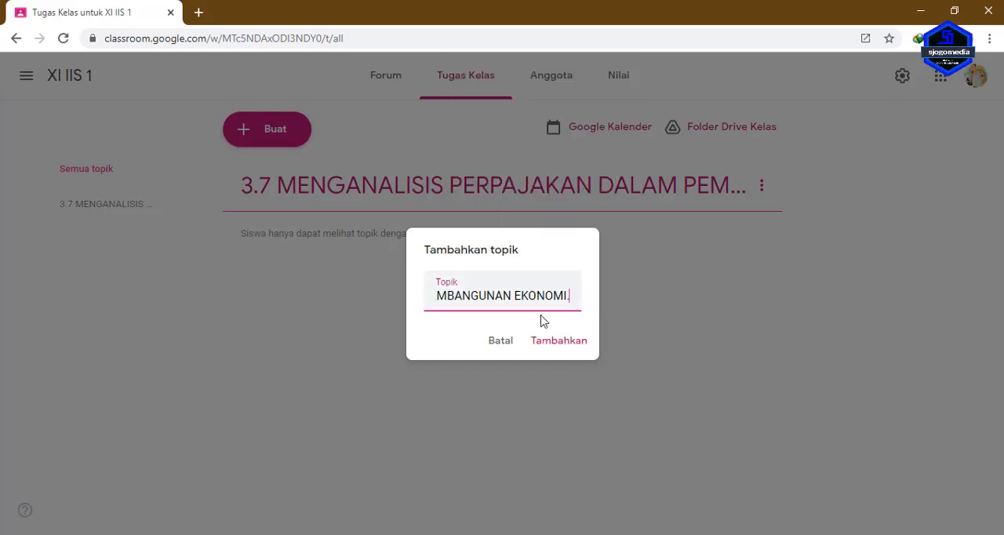
pyautogui.click(550, 341)
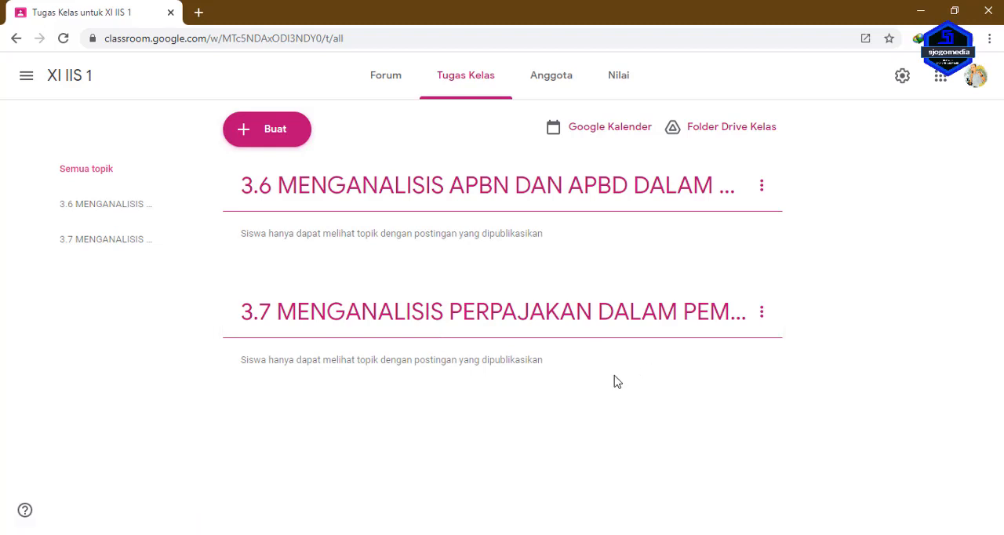
# Add a class topic named "3.5 MENGANALISIS KEBIJAKAN MONETER DAN KEBIJAKAN FISKAL.", copying the name from the Word document.
pyautogui.click(264, 140)
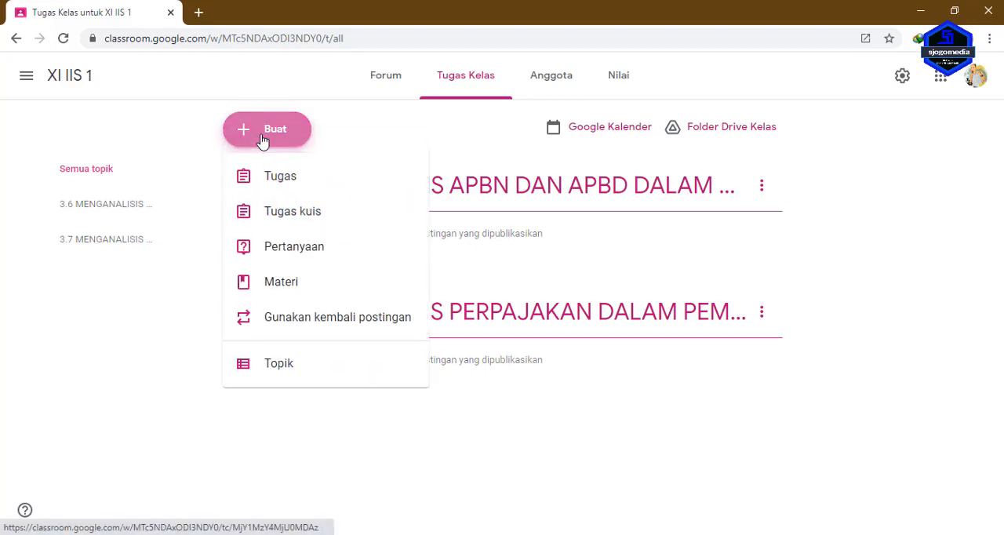
pyautogui.click(308, 372)
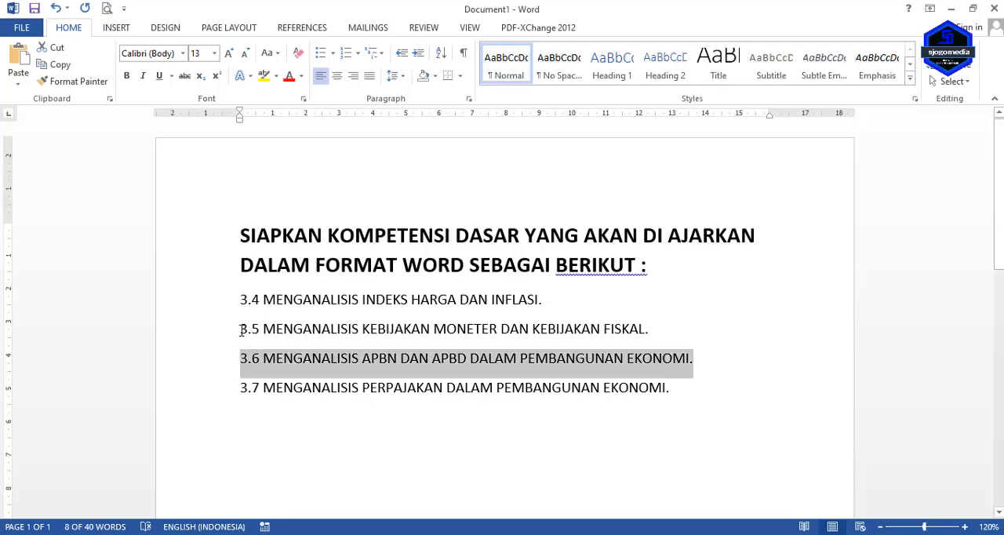
pyautogui.moveTo(241, 330); pyautogui.dragTo(655, 334)
pyautogui.hotkey('ctrl', 'c')
pyautogui.hotkey('alt', 'Tab')
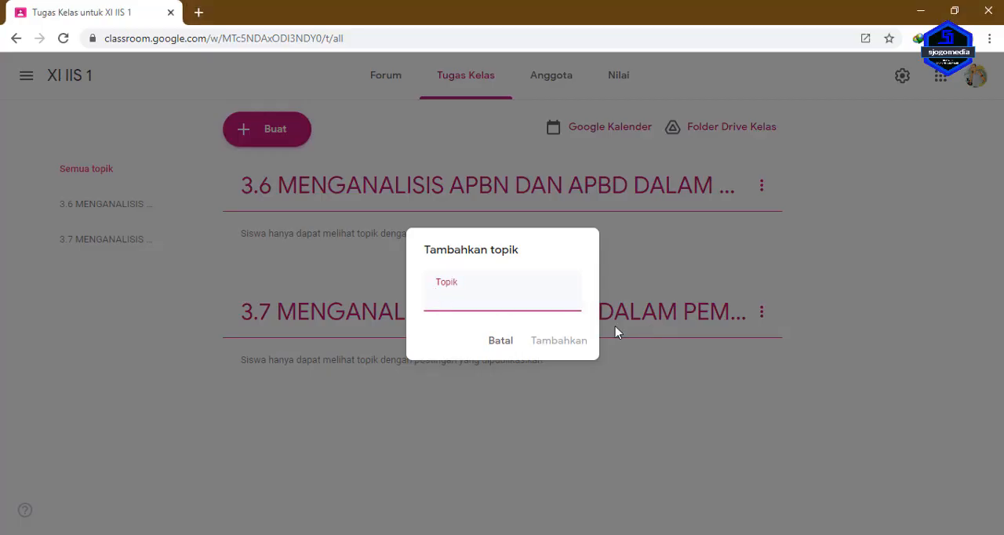
pyautogui.hotkey('ctrl', 'v')
pyautogui.click(550, 341)
# Add a class topic named "3.4 MENGANALISIS INDEKS HARGA DAN INFLASI.", copying the name from the Word document.
pyautogui.click(262, 129)
pyautogui.click(281, 360)
pyautogui.hotkey('alt', 'Tab')
pyautogui.moveTo(241, 296); pyautogui.dragTo(545, 300)
pyautogui.hotkey('ctrl', 'c')
pyautogui.hotkey('alt', 'Tab')
pyautogui.hotkey('ctrl', 'v')
pyautogui.click(547, 341)
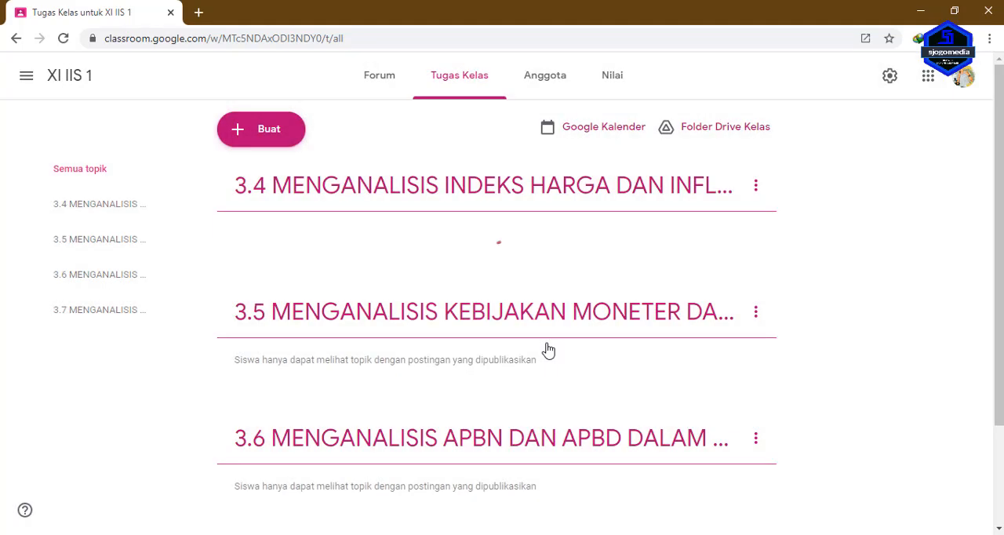
# Review the order and names of topics 3.4 through 3.7 in the classwork list.
pyautogui.scroll(-2, 502, 343)
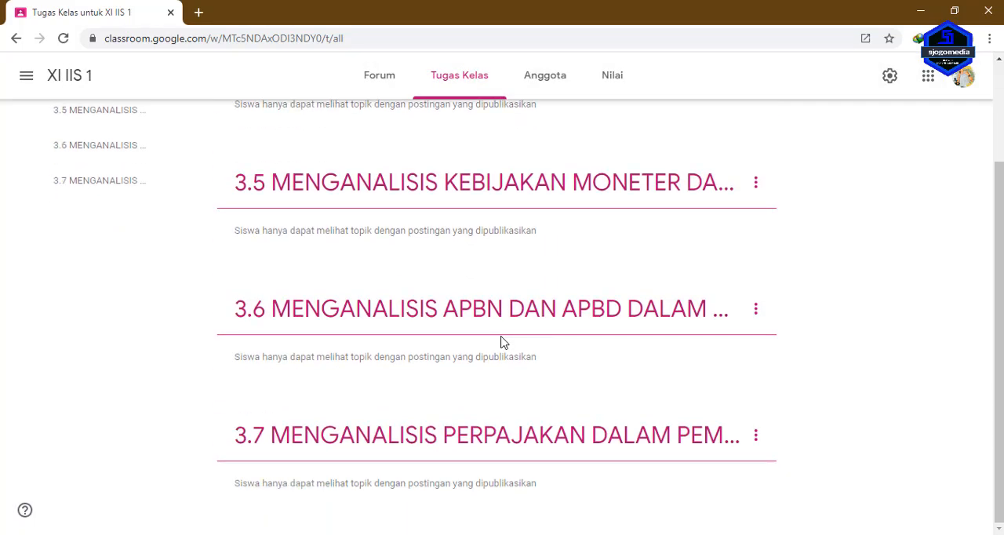
pyautogui.scroll(2, 504, 383)
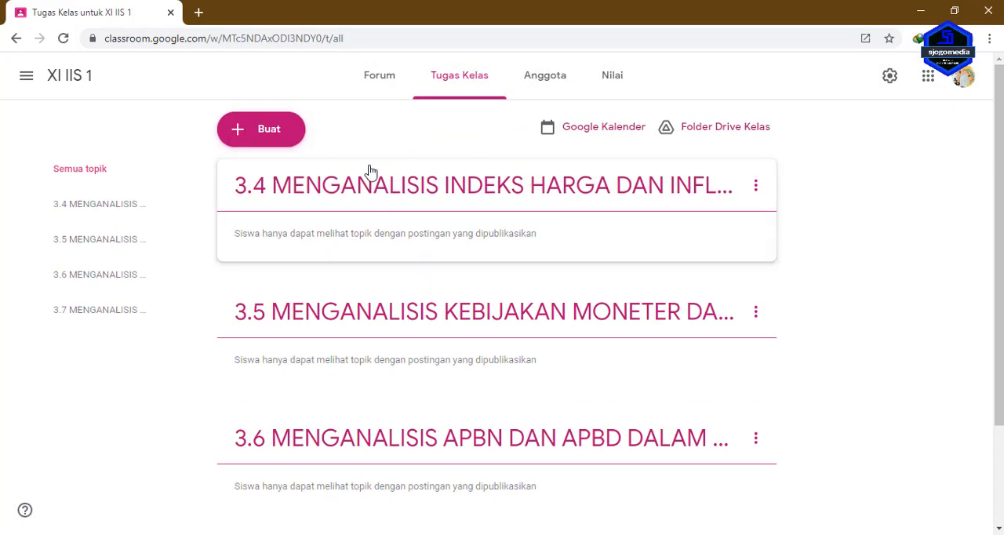
pyautogui.scroll(-2, 398, 271)
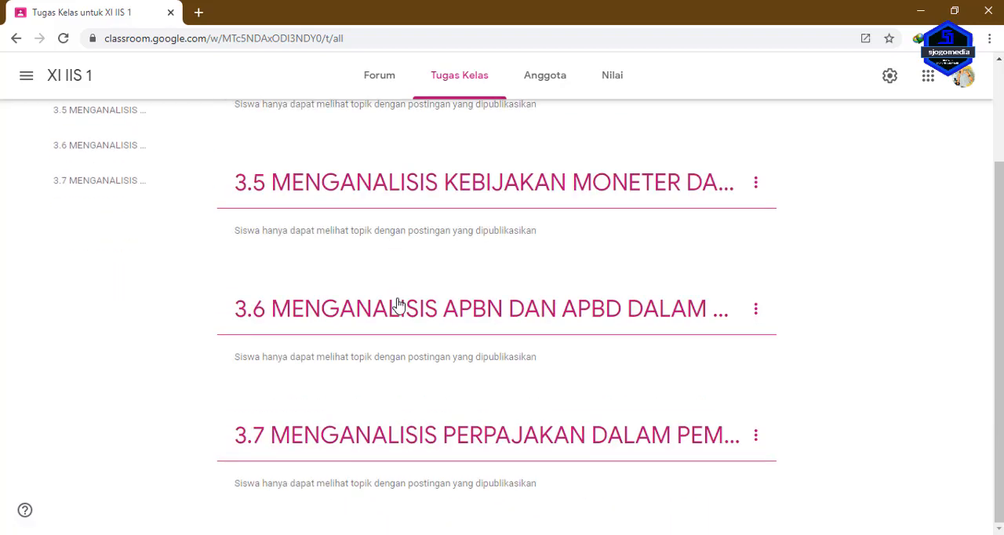
pyautogui.scroll(2, 397, 329)
pyautogui.scroll(-2, 361, 226)
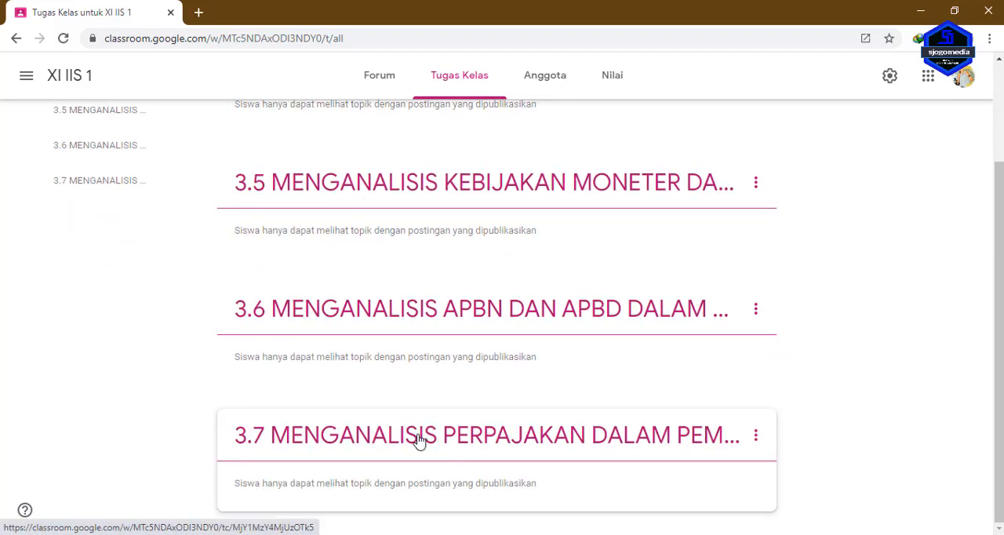
pyautogui.scroll(2, 419, 440)
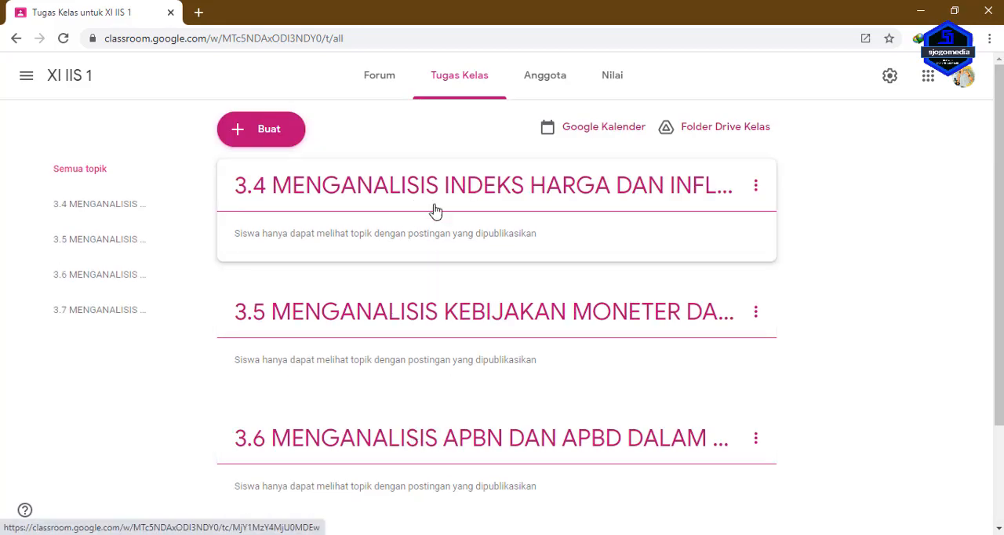
pyautogui.scroll(-1, 421, 259)
pyautogui.scroll(-2, 421, 259)
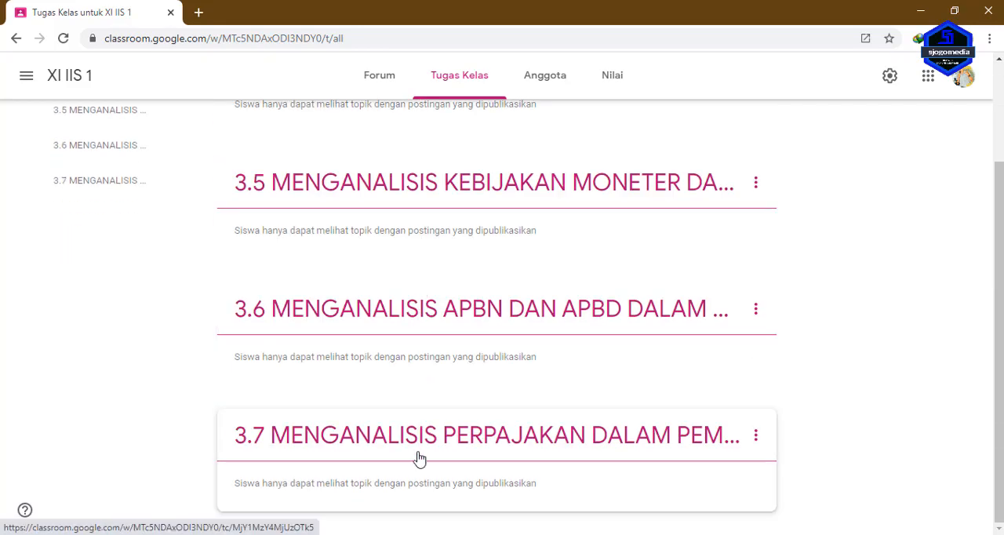
pyautogui.scroll(2, 416, 416)
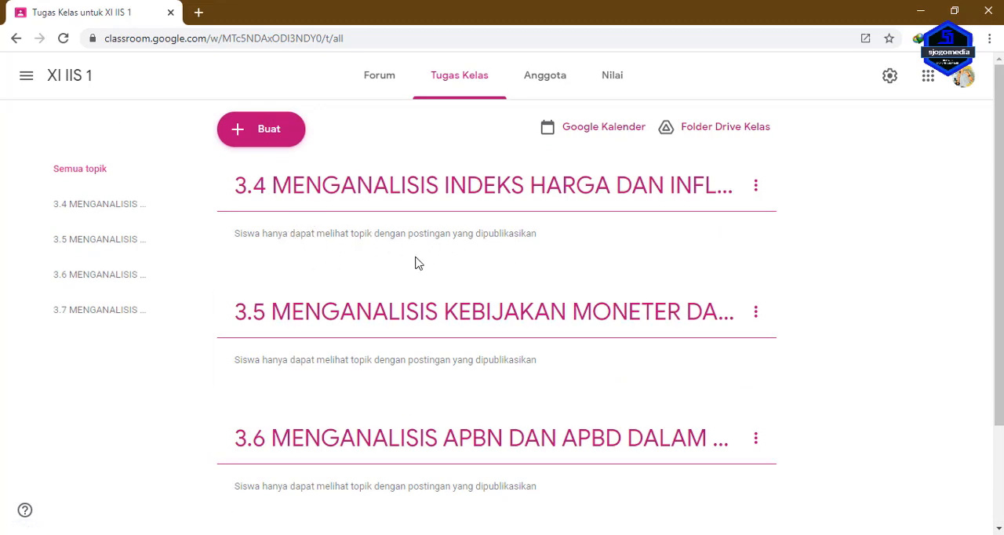
pyautogui.scroll(-2, 416, 263)
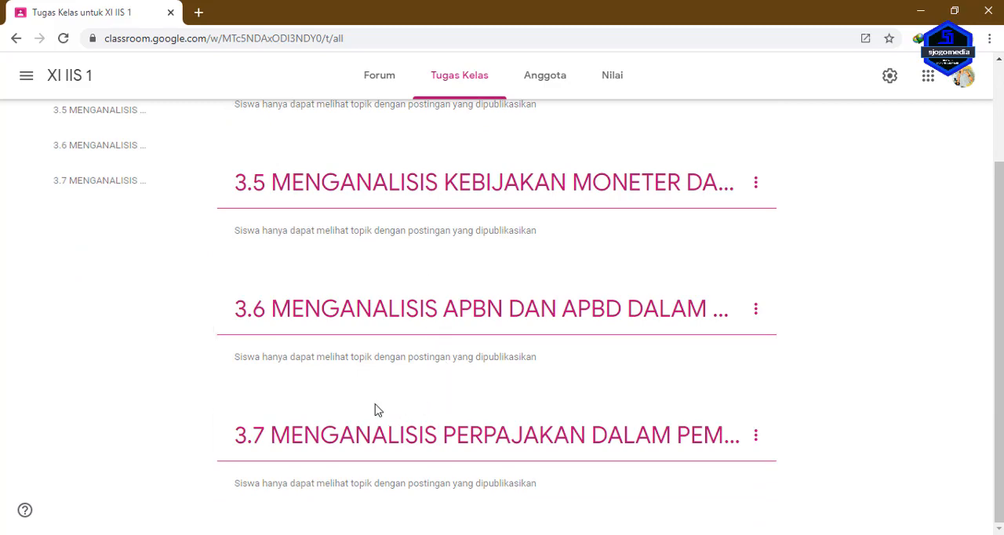
pyautogui.scroll(2, 375, 410)
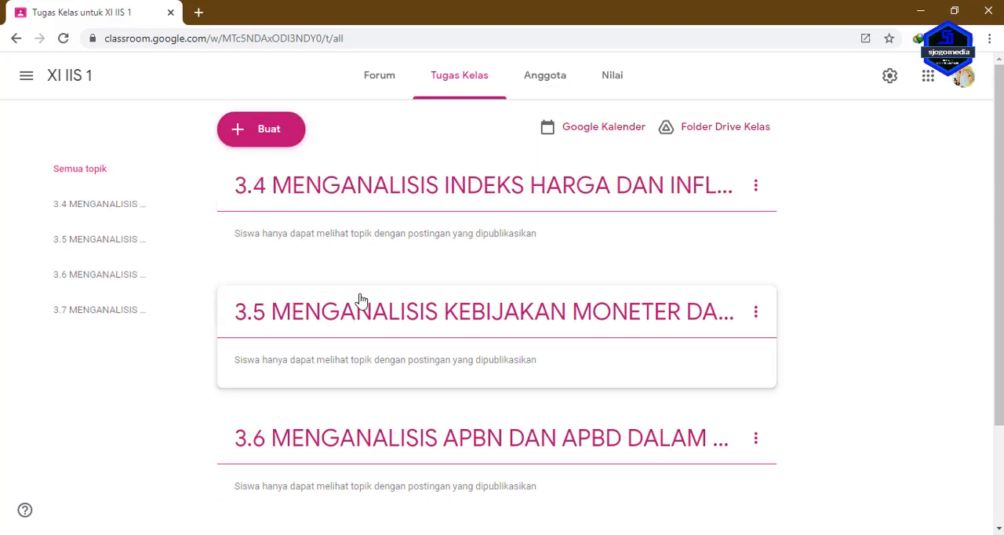
# View the individual pages of topics 3.4, 3.5 and 3.6 one after another.
pyautogui.click(93, 210)
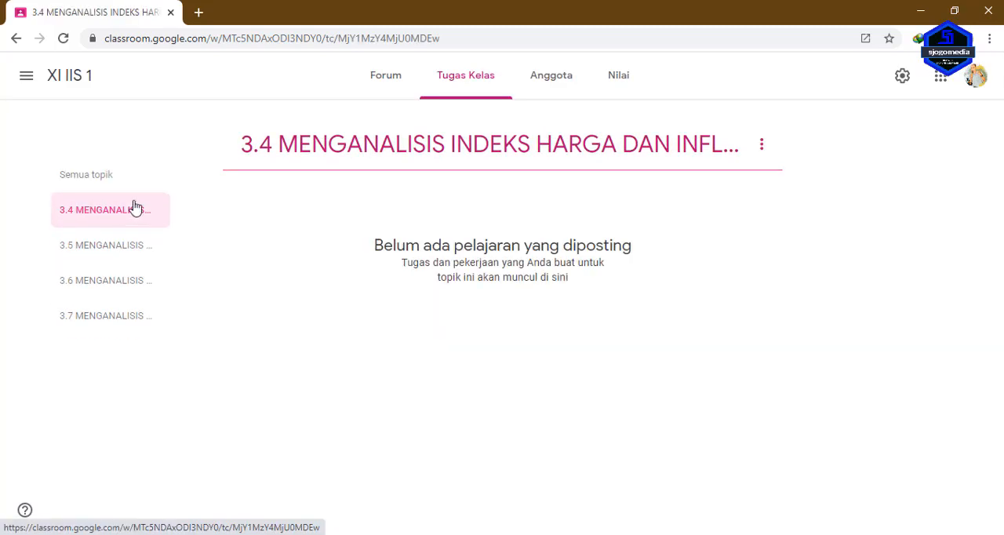
pyautogui.click(101, 247)
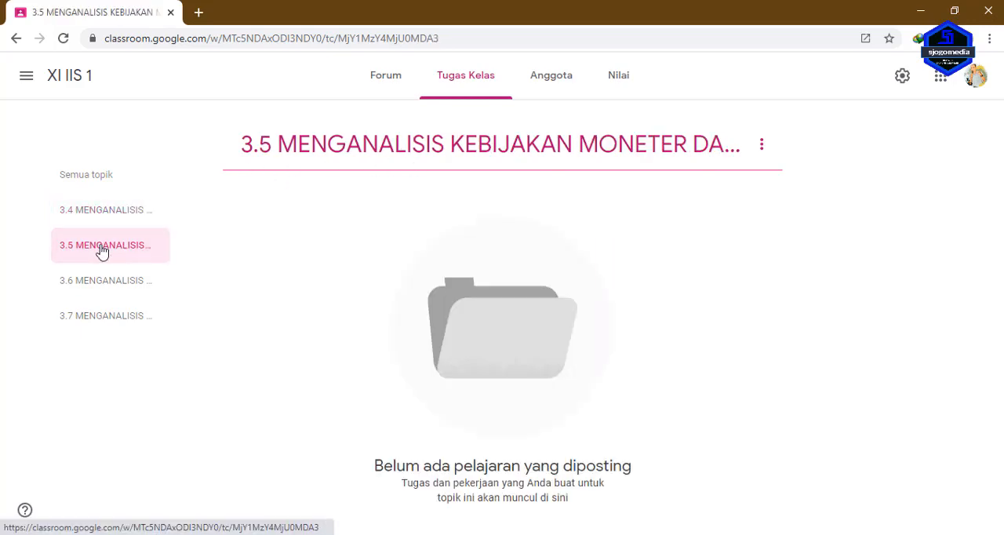
pyautogui.click(100, 282)
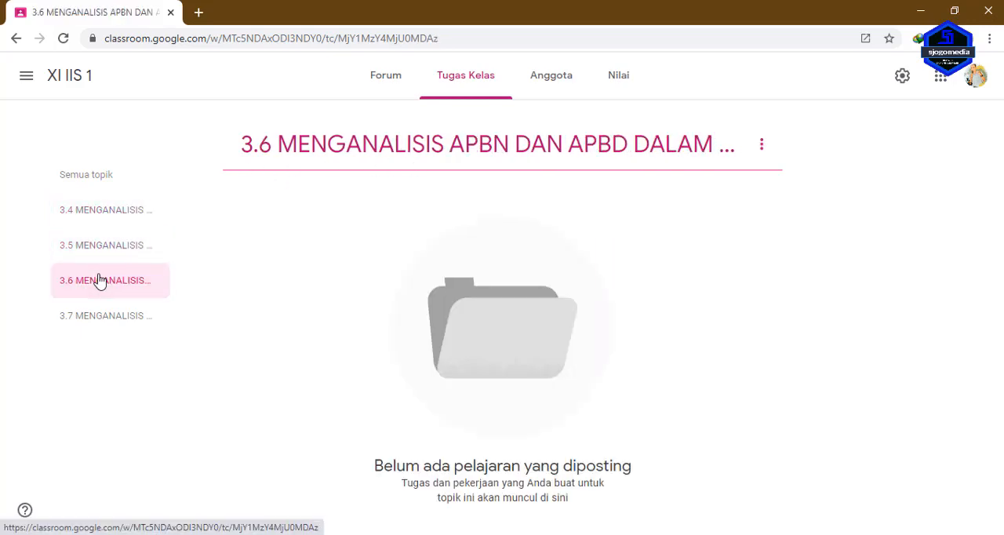
# Return to the list of all topics and review the topics and the kinds of classwork that can be created.
pyautogui.click(72, 188)
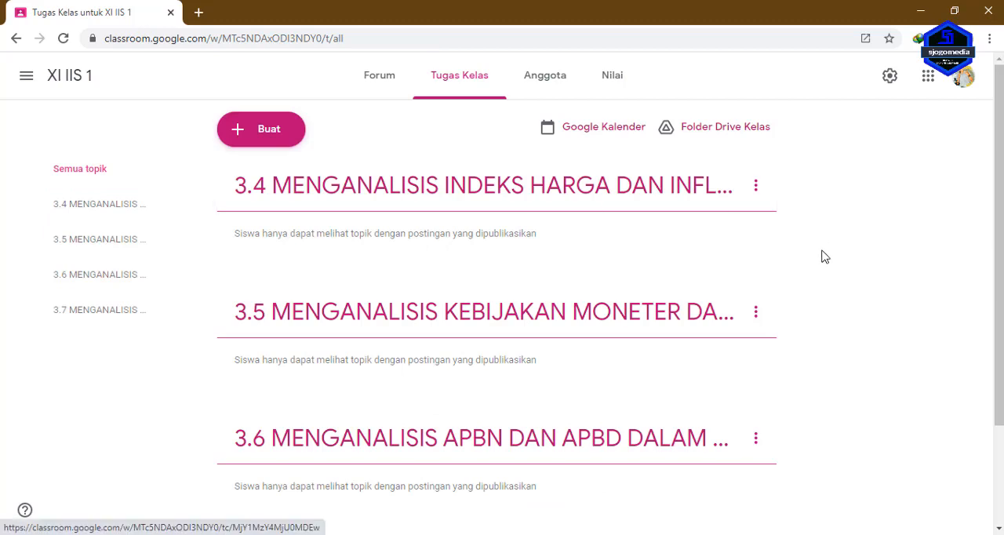
pyautogui.scroll(-2, 773, 339)
pyautogui.scroll(2, 291, 336)
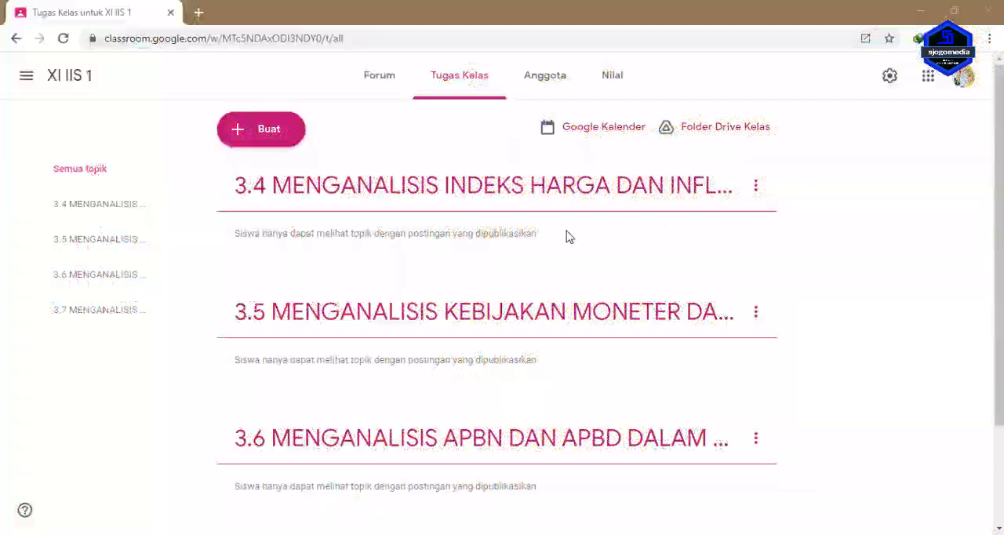
pyautogui.scroll(-3, 566, 235)
pyautogui.scroll(3, 561, 294)
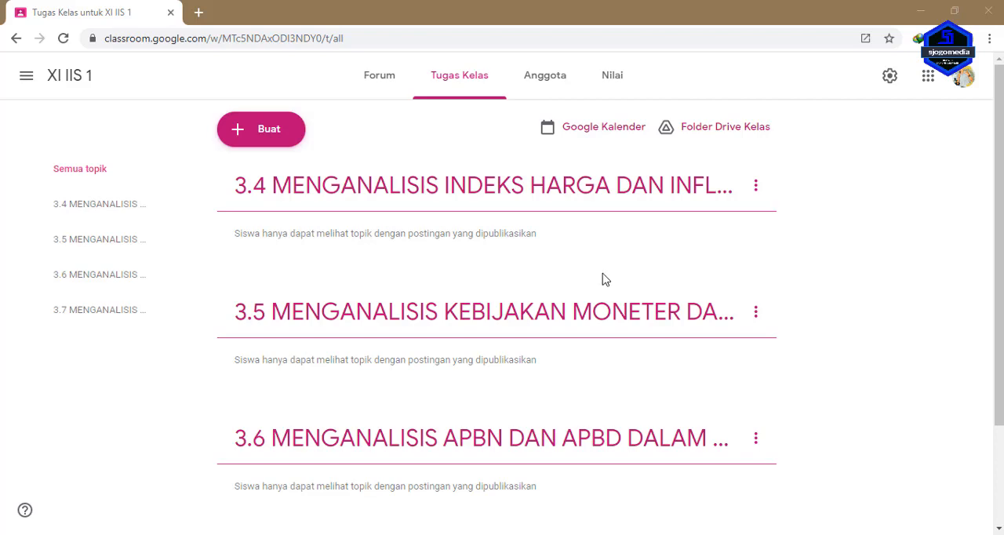
pyautogui.click(239, 137)
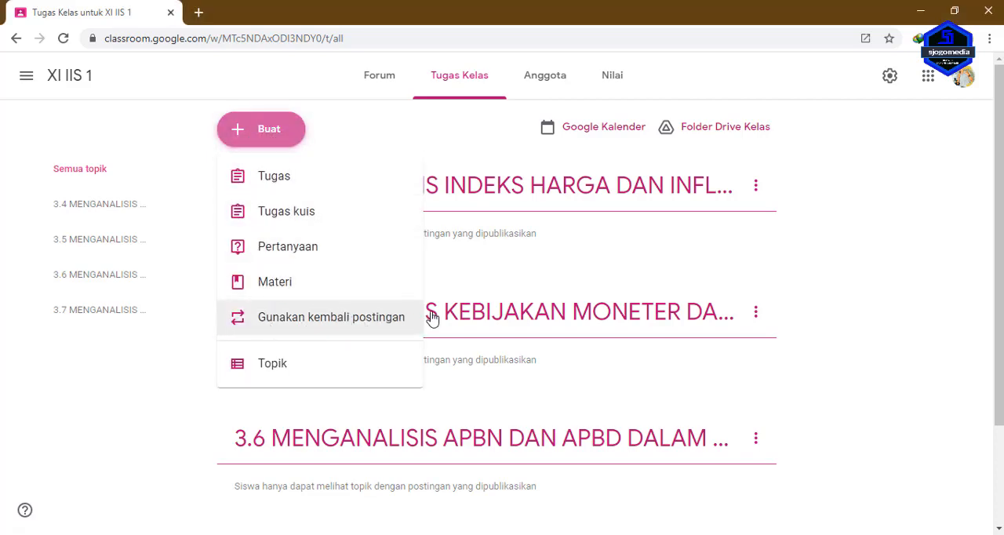
pyautogui.click(754, 238)
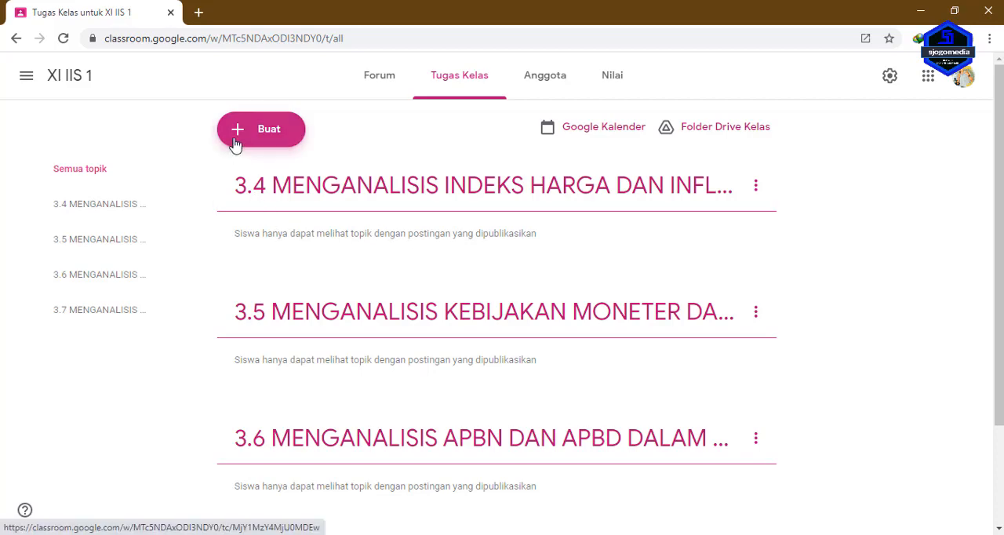
# Create a quiz assignment titled "DAFTAR HADIR" and open its attached Blank Quiz form for editing.
pyautogui.click(269, 129)
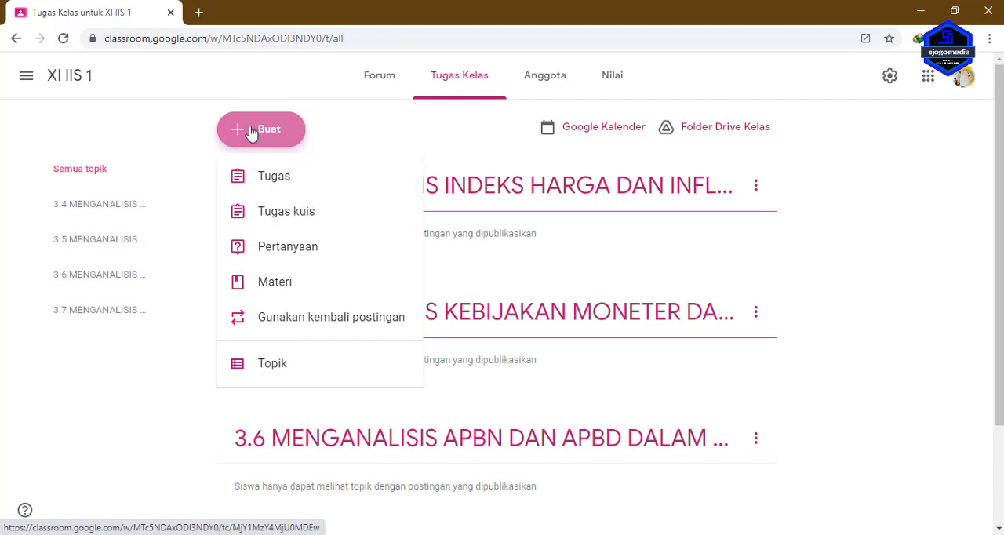
pyautogui.click(320, 217)
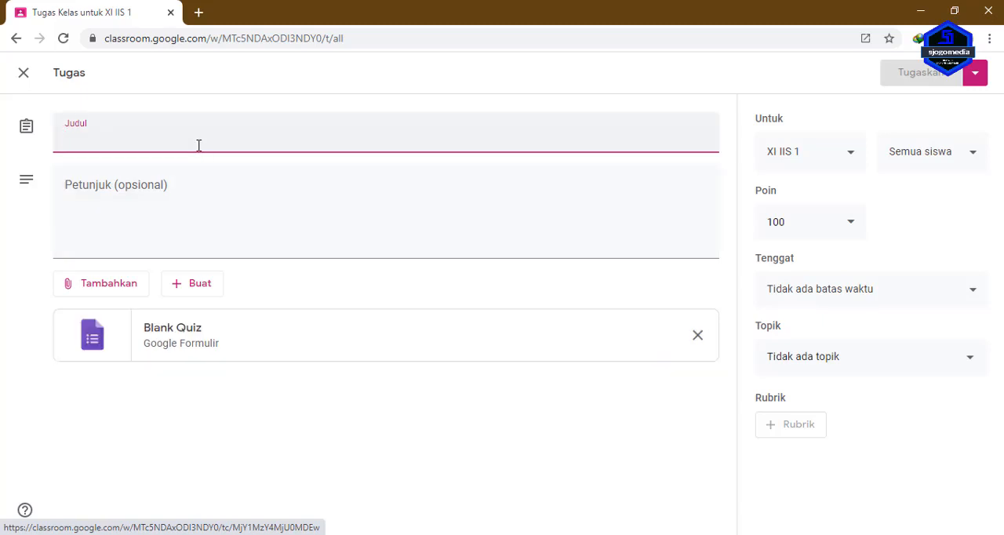
pyautogui.write('DAFTAR HADIR')
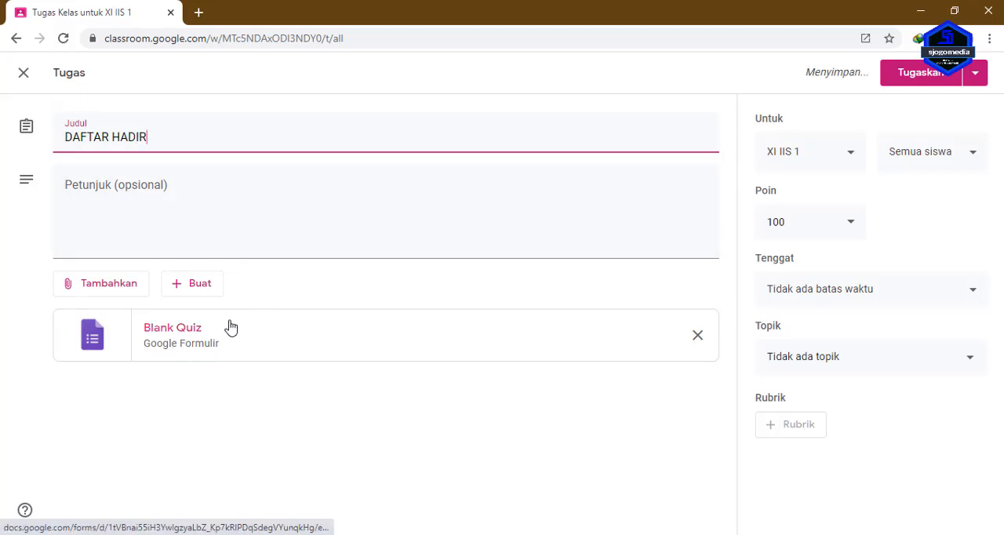
pyautogui.click(163, 333)
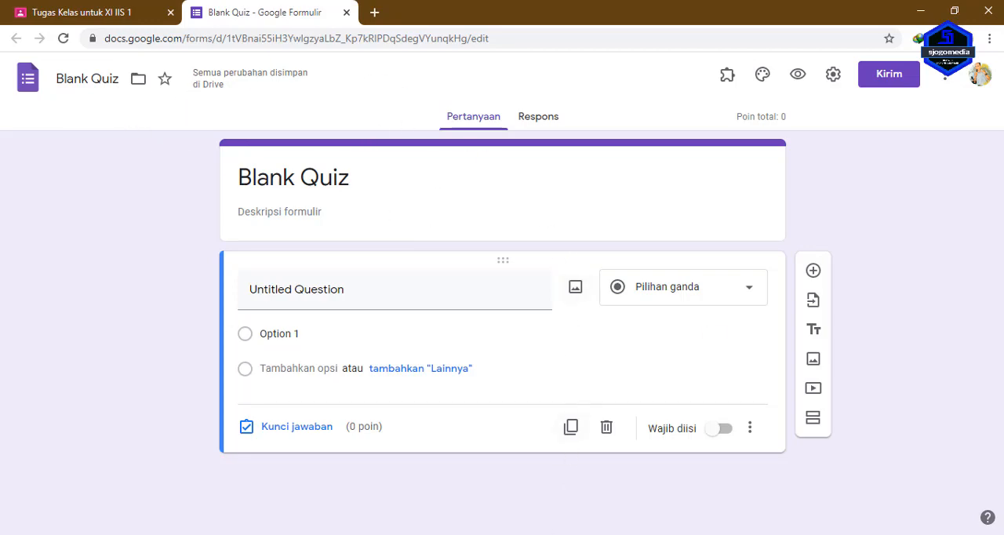
# Switch to the Excel student data workbook, look through the X IIS class name list, and return to the quiz form.
pyautogui.hotkey('alt', 'Tab')
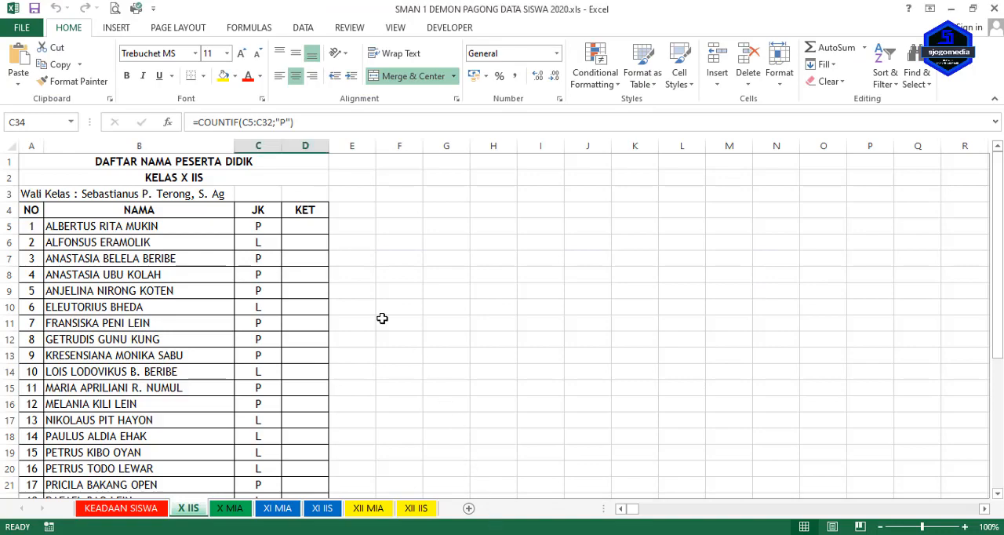
pyautogui.click(162, 227)
pyautogui.scroll(-4, 166, 267)
pyautogui.scroll(-3, 172, 297)
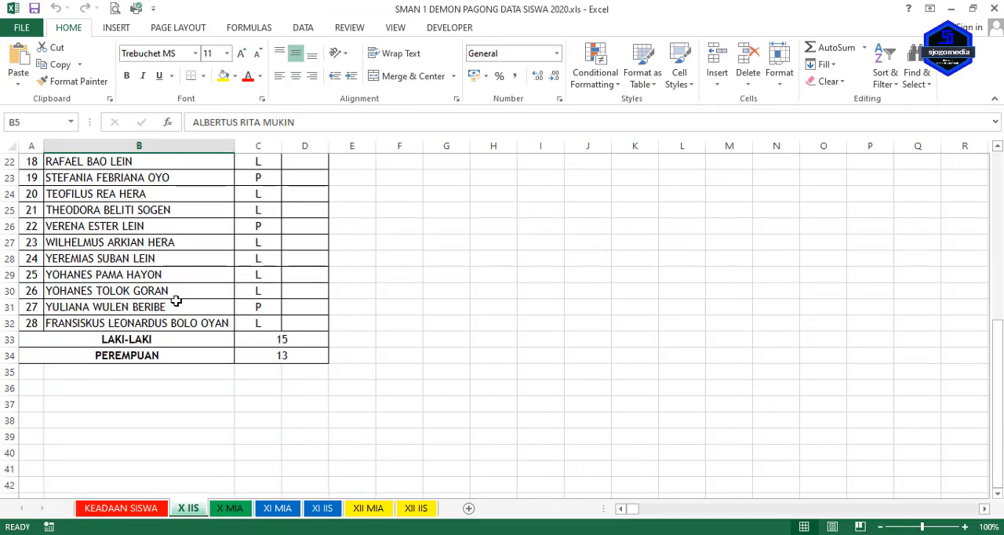
pyautogui.scroll(7, 174, 300)
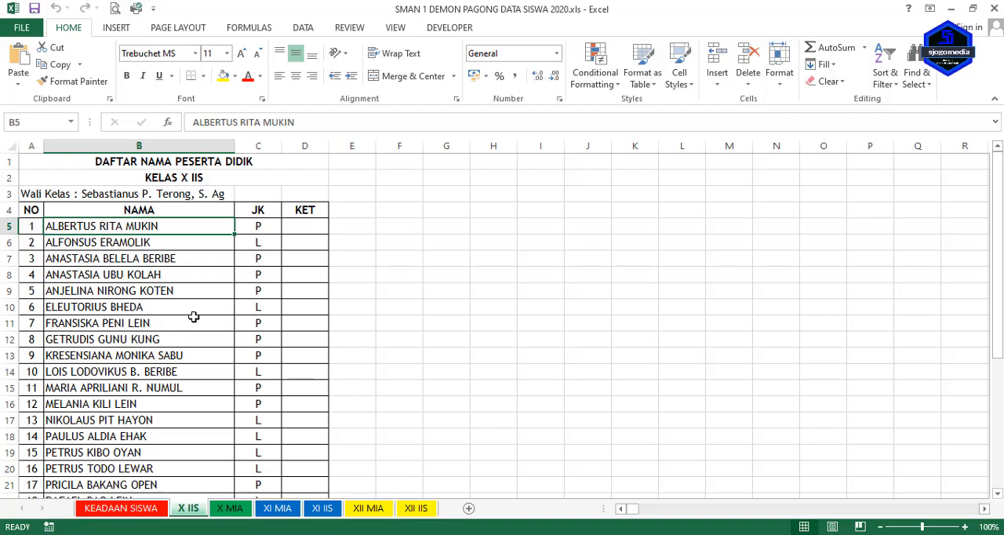
pyautogui.click(462, 533)
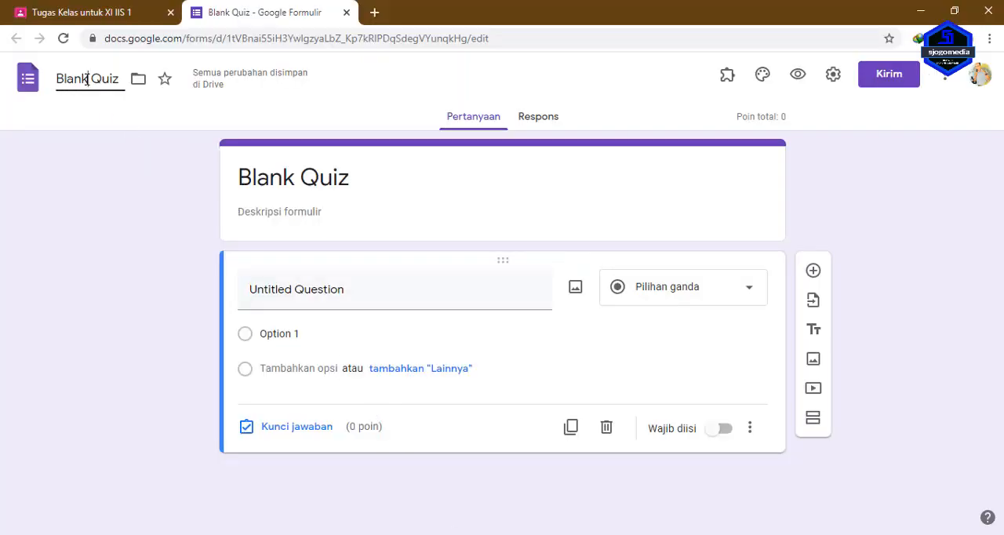
# Rename the Blank Quiz form file as "DAFTAR HADIR (X IIS 1)".
pyautogui.moveTo(112, 78); pyautogui.dragTo(47, 77)
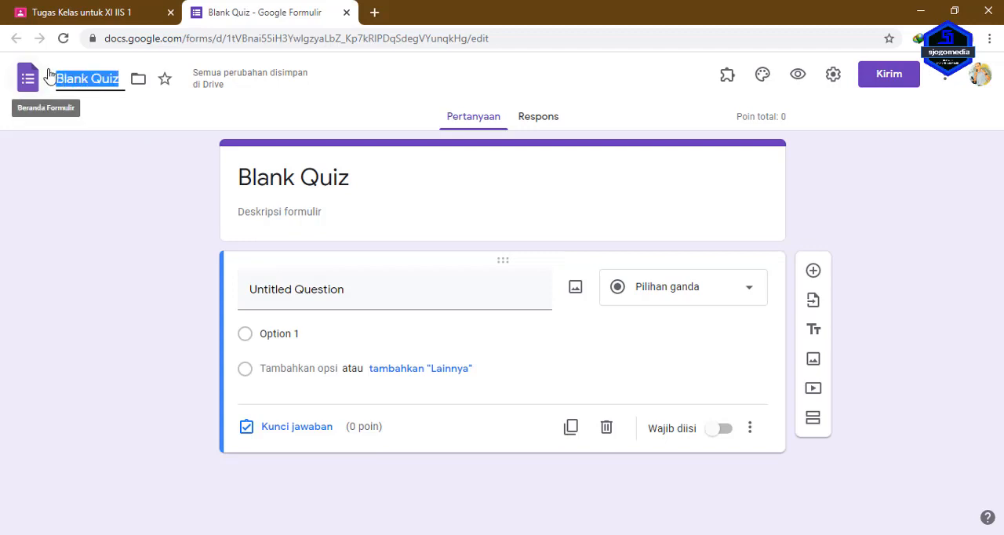
pyautogui.write('DAFTAR')
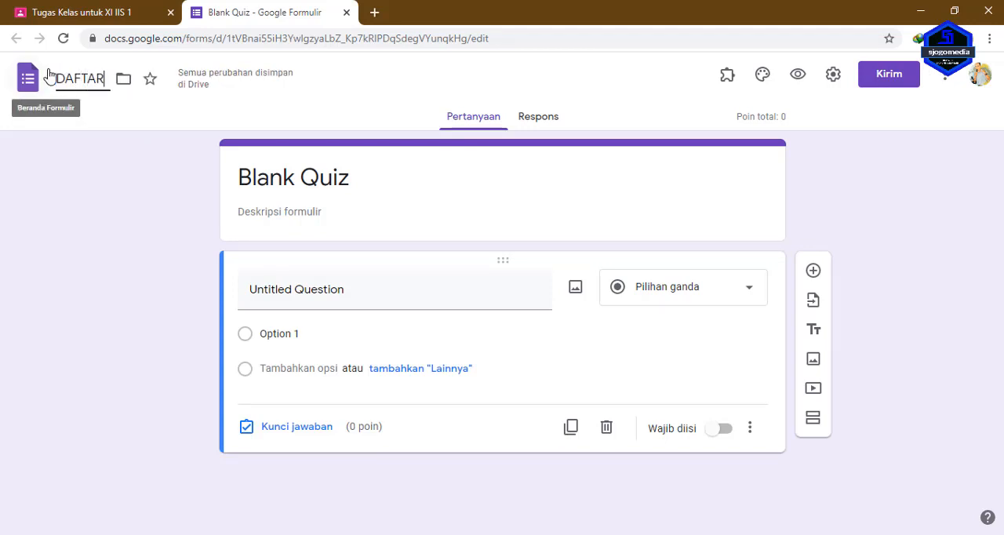
pyautogui.write(' HADIR')
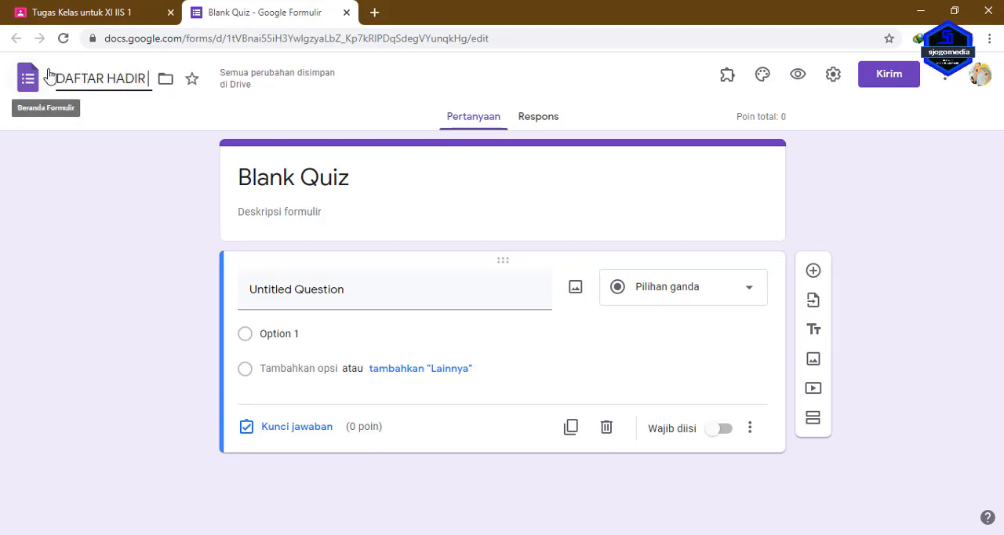
pyautogui.write(' (')
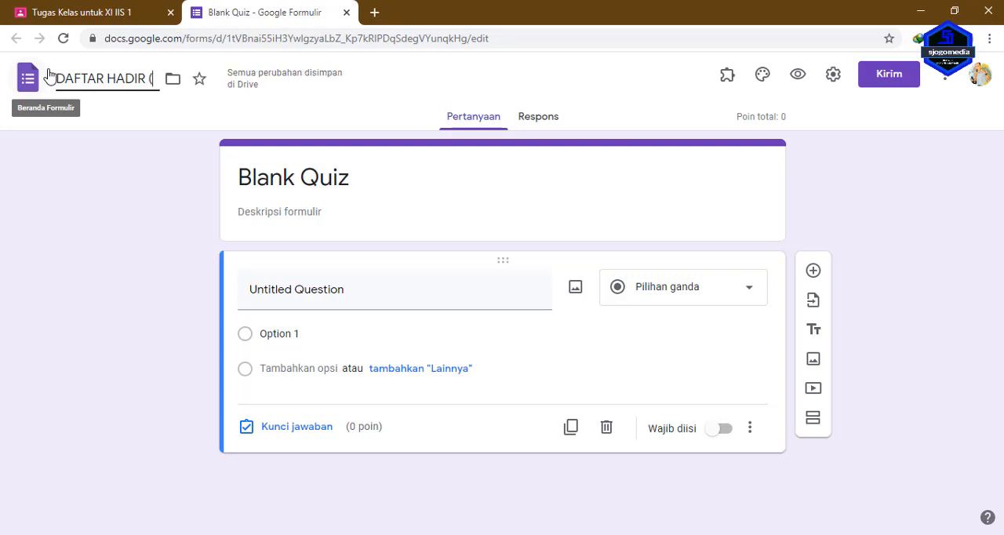
pyautogui.write('X IIS')
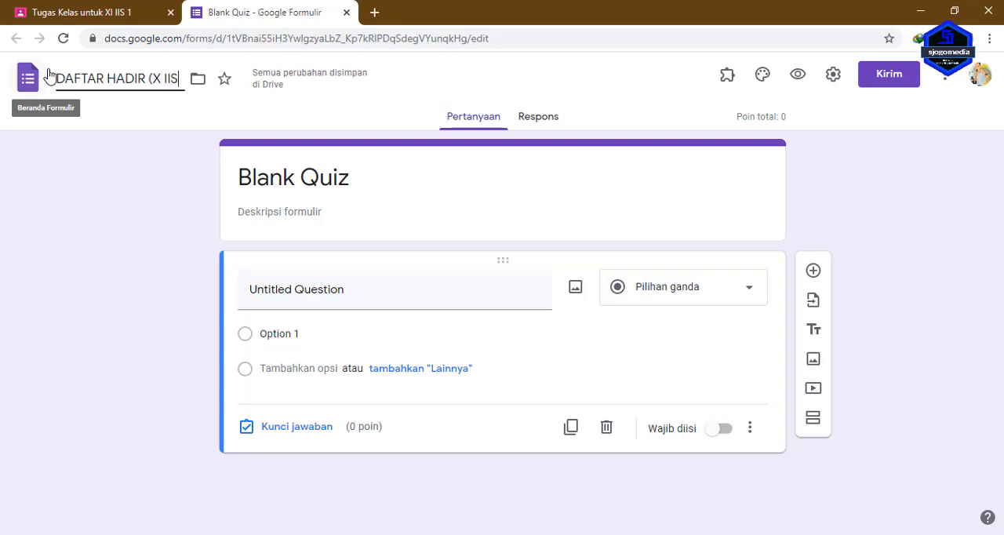
pyautogui.write(' 1)')
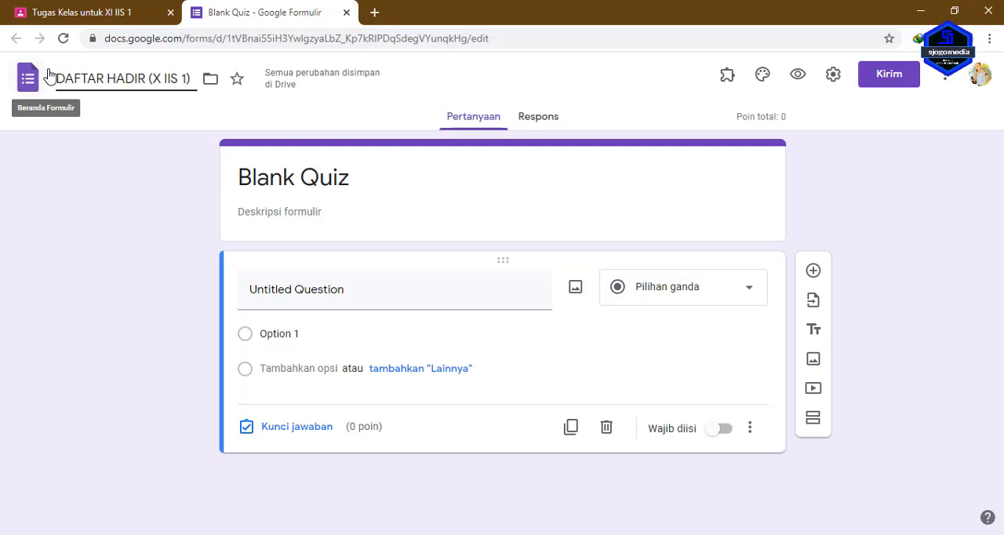
# Copy the form's file name and use it to replace the "Blank Quiz" heading inside the form.
pyautogui.hotkey('shift', 'Left')
pyautogui.hotkey('shift', 'Left')
pyautogui.hotkey('shift', 'Left')
pyautogui.hotkey('shift', 'Left')
pyautogui.hotkey('shift', 'Left')
pyautogui.hotkey('shift', 'Left')
pyautogui.hotkey('shift', 'Left')
pyautogui.hotkey('shift', 'Left')
pyautogui.hotkey('shift', 'Left')
pyautogui.hotkey('shift', 'Left')
pyautogui.hotkey('shift', 'Left')
pyautogui.hotkey('shift', 'Left')
pyautogui.hotkey('shift', 'Left')
pyautogui.hotkey('shift', 'Left')
pyautogui.hotkey('shift', 'Left')
pyautogui.hotkey('shift', 'Left')
pyautogui.hotkey('shift', 'Left')
pyautogui.hotkey('shift', 'Left')
pyautogui.hotkey('shift', 'Left')
pyautogui.hotkey('shift', 'Left')
pyautogui.hotkey('ctrl', 'c')
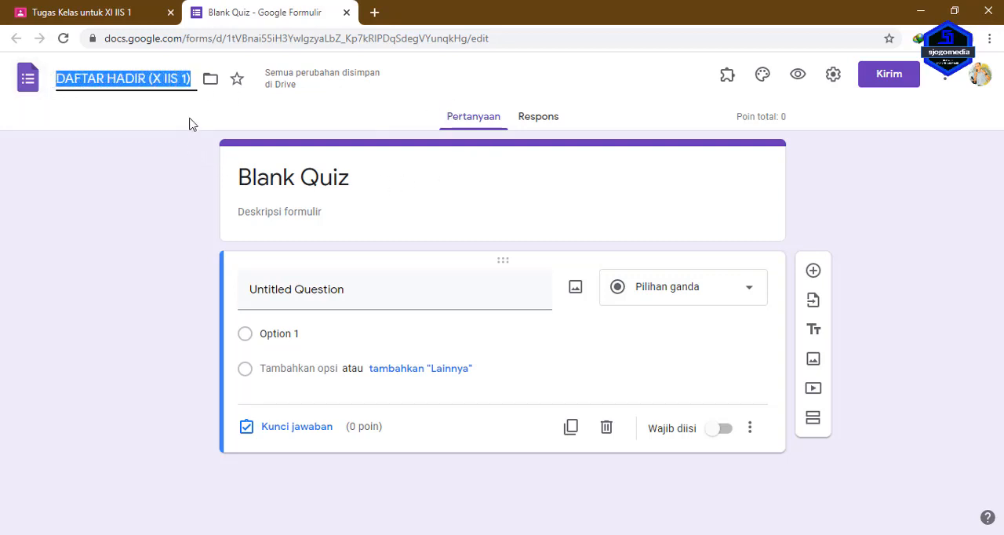
pyautogui.tripleClick(272, 175)
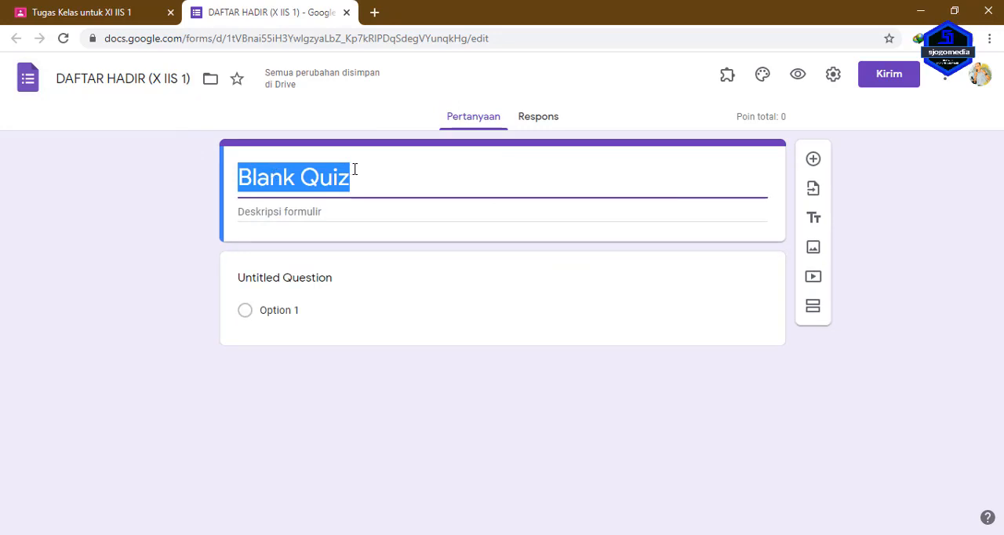
pyautogui.hotkey('ctrl', 'v')
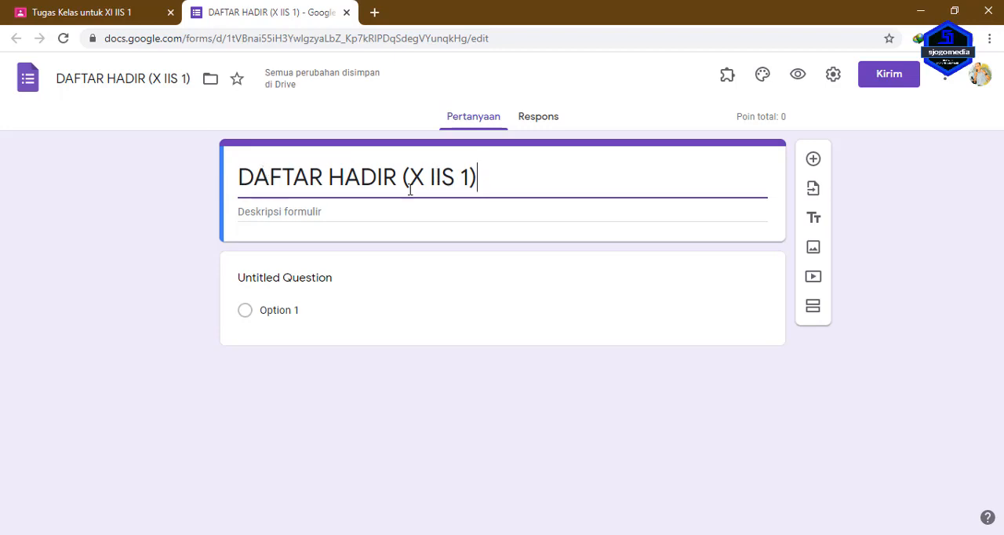
# Title the untitled question "NAMA" and change its answer type to Drop-down.
pyautogui.click(292, 274)
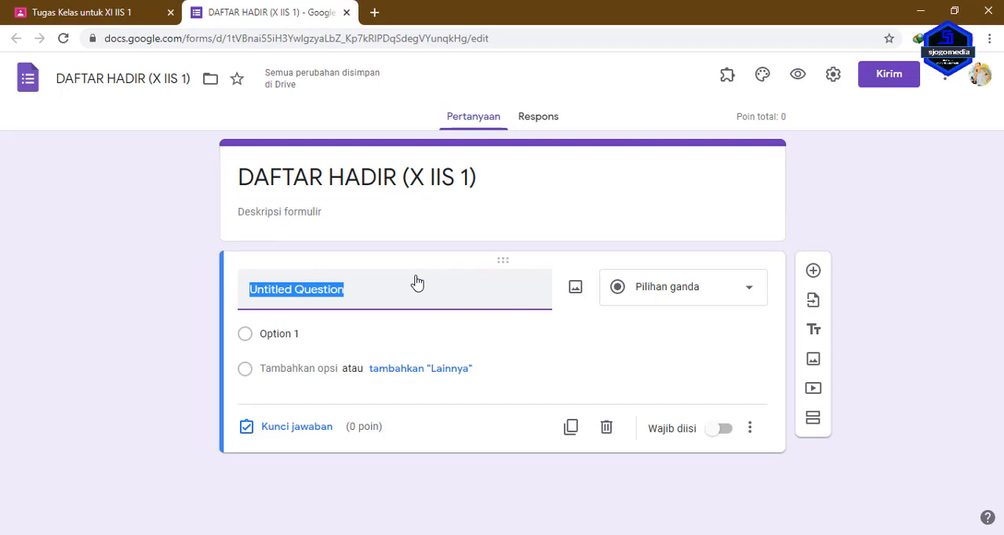
pyautogui.write('NAMA')
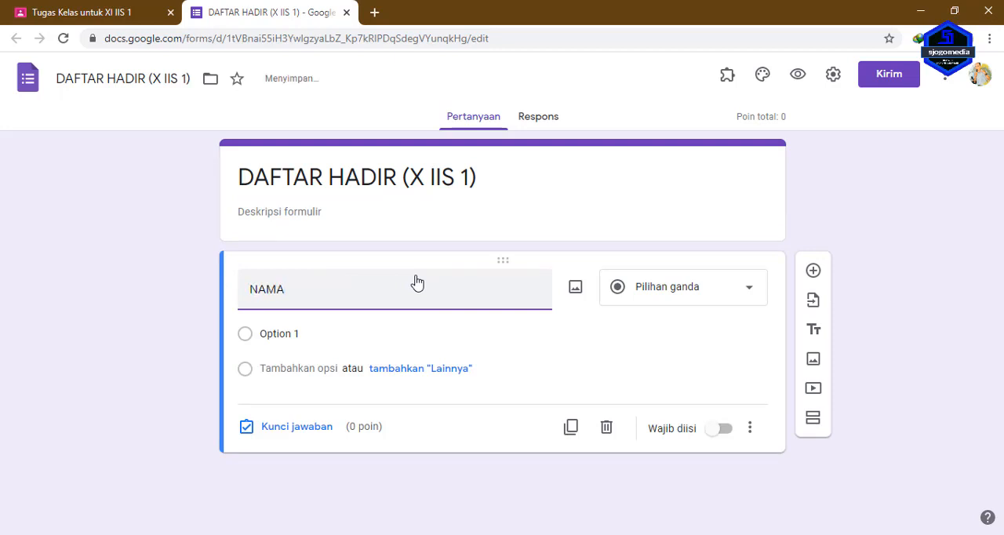
pyautogui.click(738, 302)
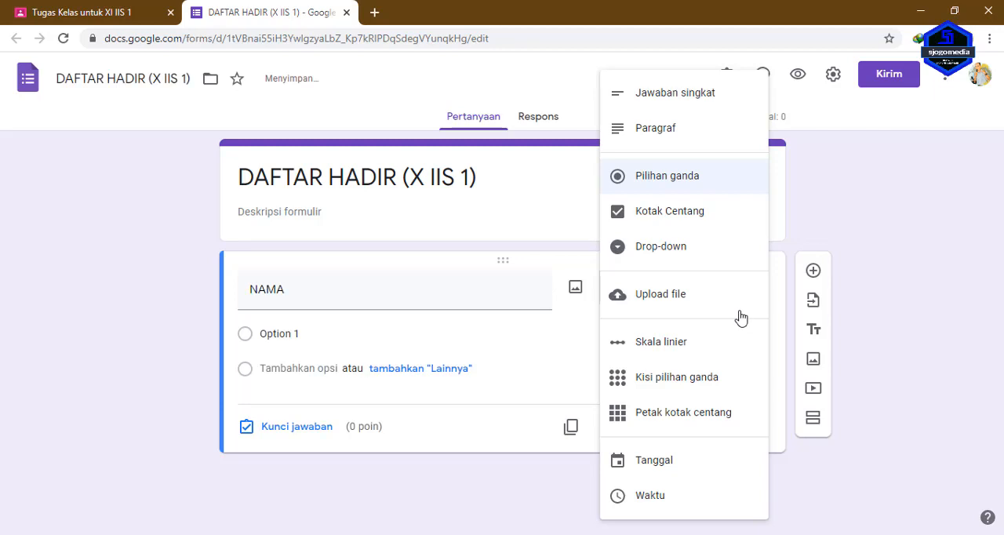
pyautogui.click(706, 257)
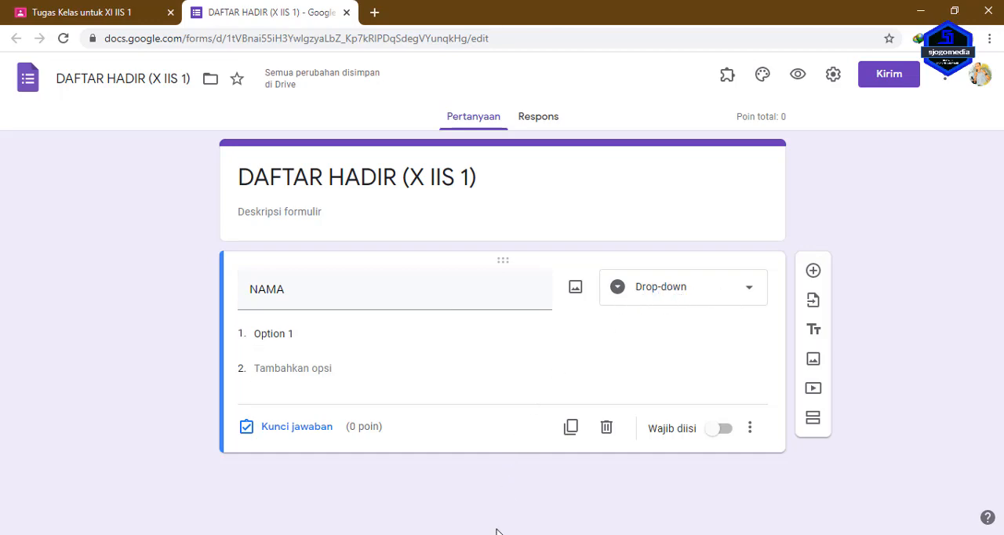
# Switch to the Excel workbook and copy all student names in B5:B32 of the X IIS sheet.
pyautogui.hotkey('alt', 'Tab')
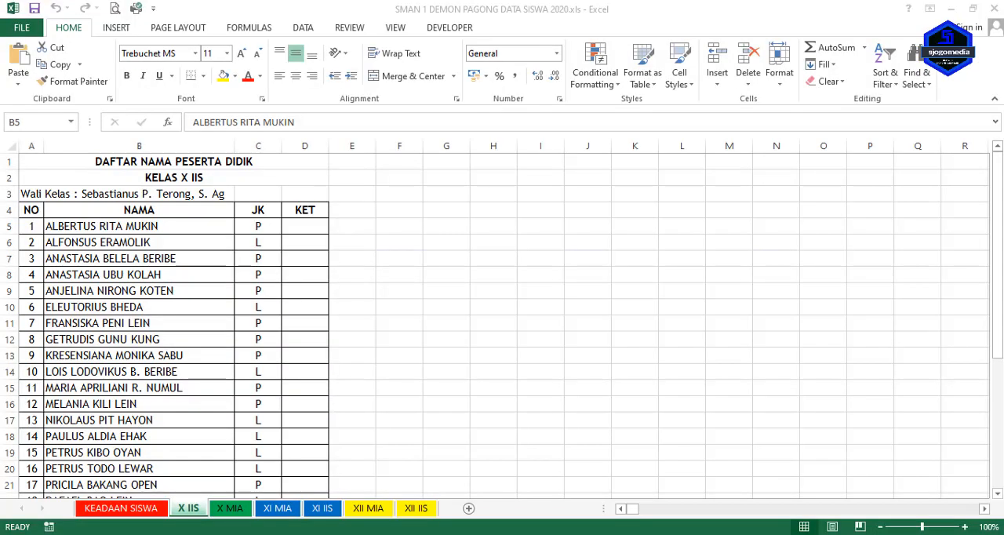
pyautogui.click(105, 257)
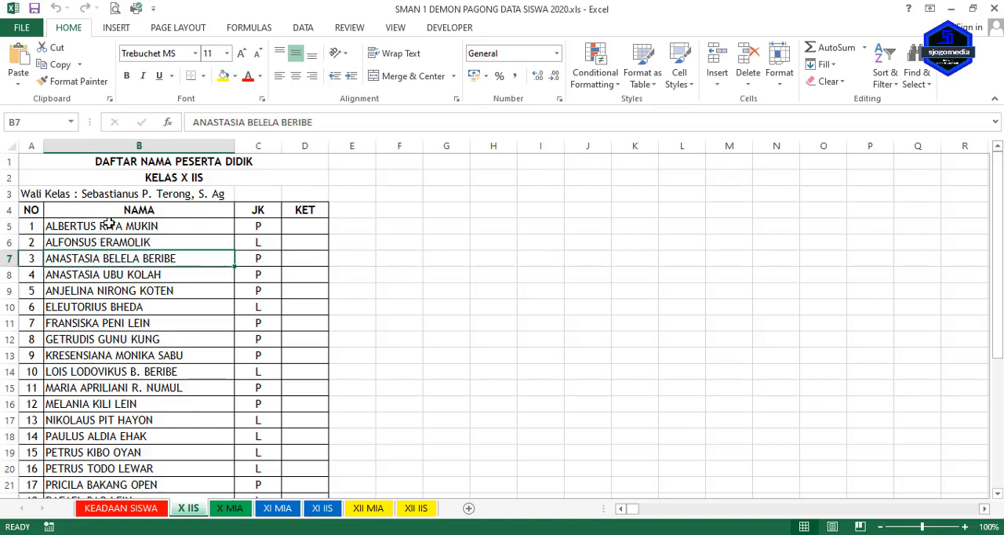
pyautogui.click(109, 224)
pyautogui.moveTo(118, 226); pyautogui.dragTo(197, 437)
pyautogui.rightClick(174, 295)
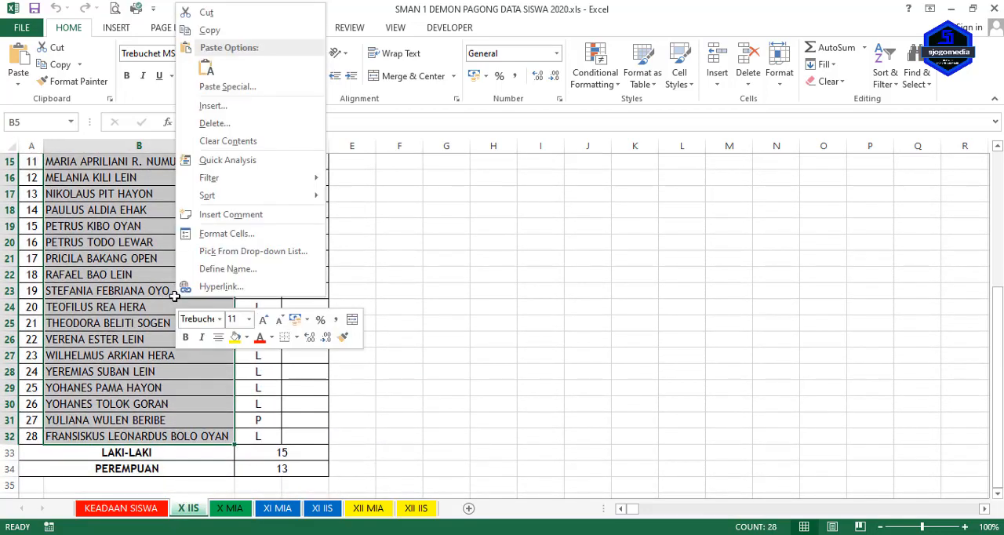
pyautogui.click(208, 29)
pyautogui.scroll(5, 297, 311)
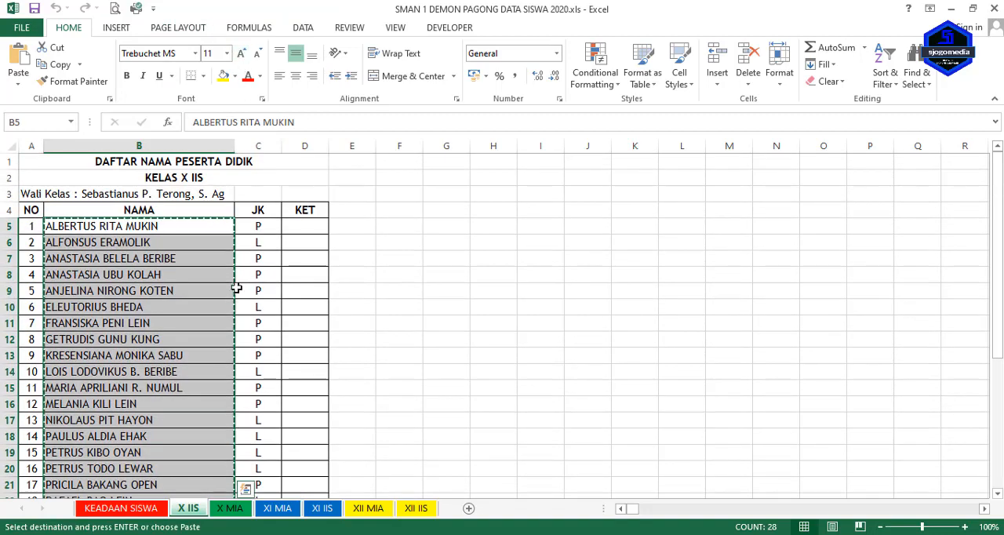
# Return to the form and paste the copied student names as the answer options of the NAMA question, replacing Option 1.
pyautogui.hotkey('alt', 'Tab')
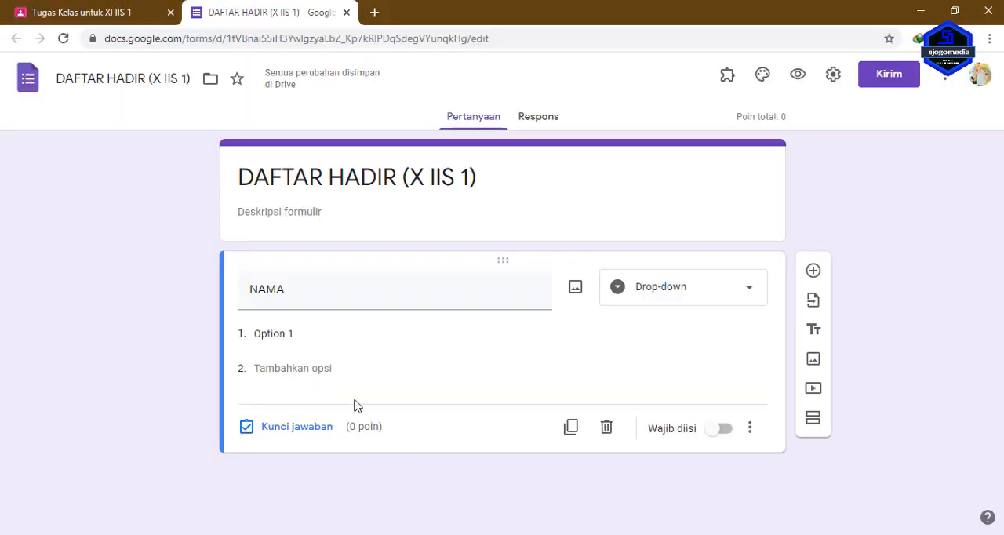
pyautogui.click(303, 339)
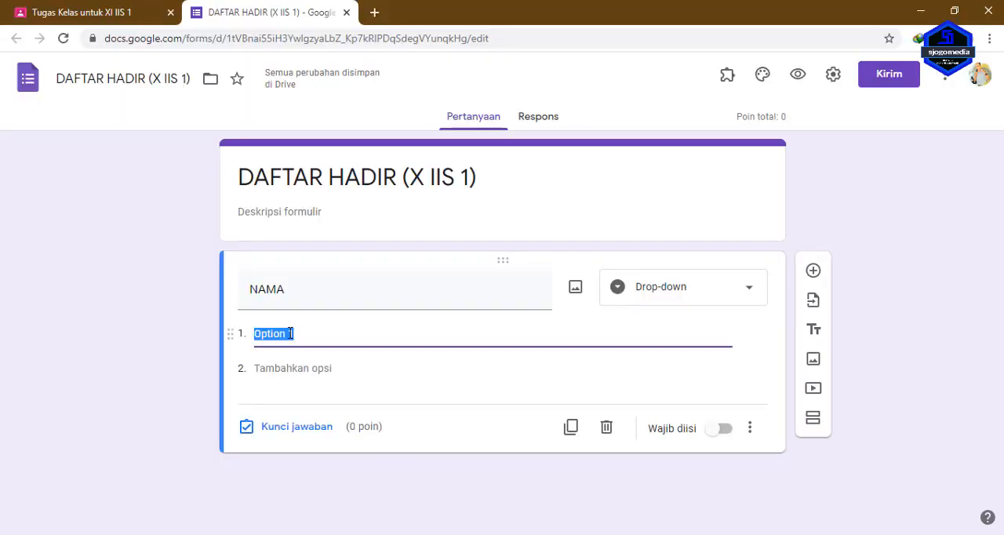
pyautogui.rightClick(291, 334)
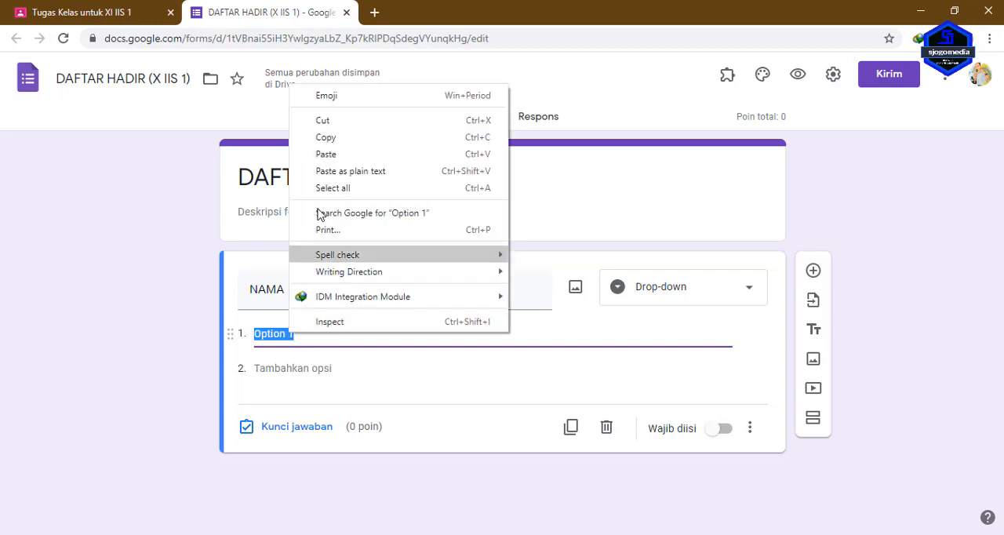
pyautogui.click(331, 160)
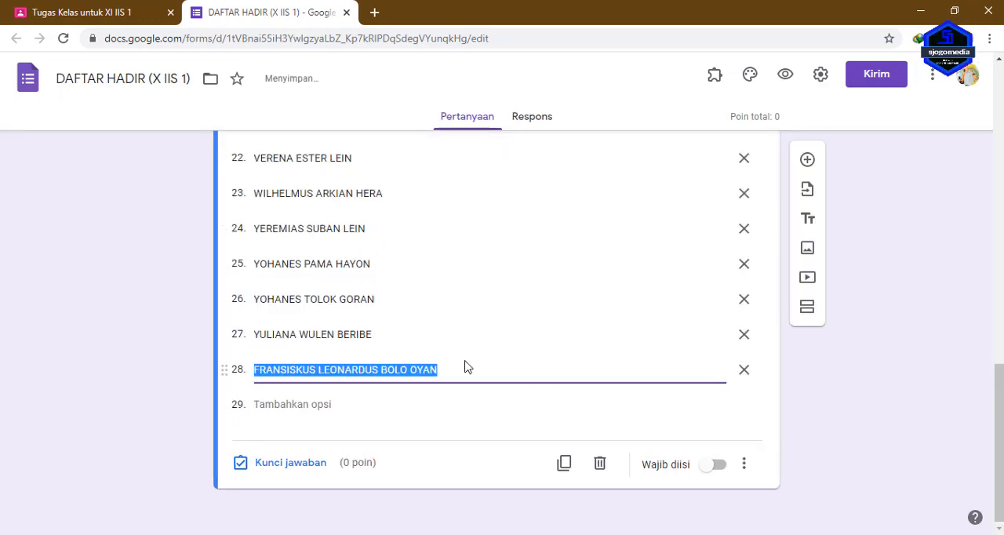
pyautogui.scroll(9, 464, 366)
pyautogui.scroll(5, 461, 388)
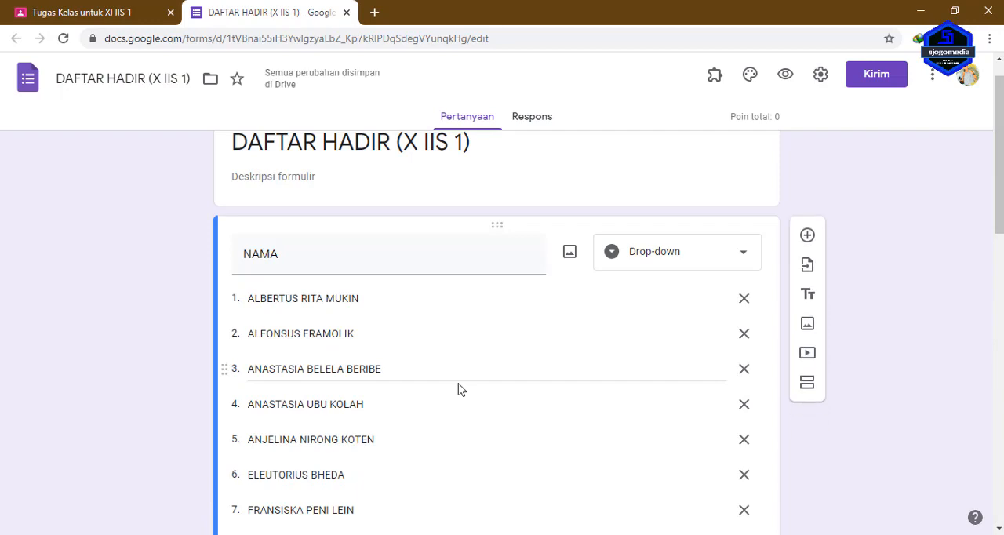
# Make the NAMA question in the attendance form a required question.
pyautogui.scroll(-8, 461, 389)
pyautogui.scroll(-3, 461, 389)
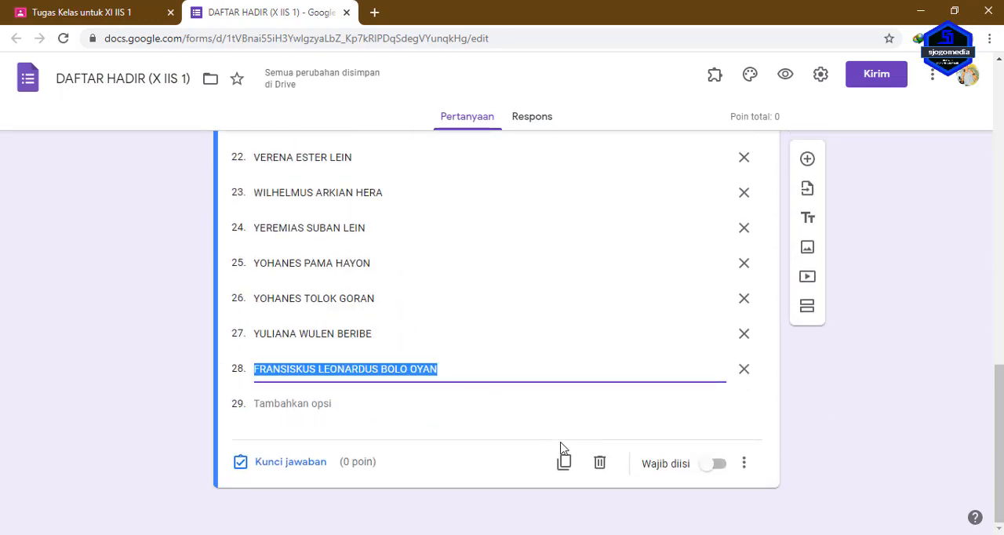
pyautogui.click(721, 468)
pyautogui.scroll(2, 508, 396)
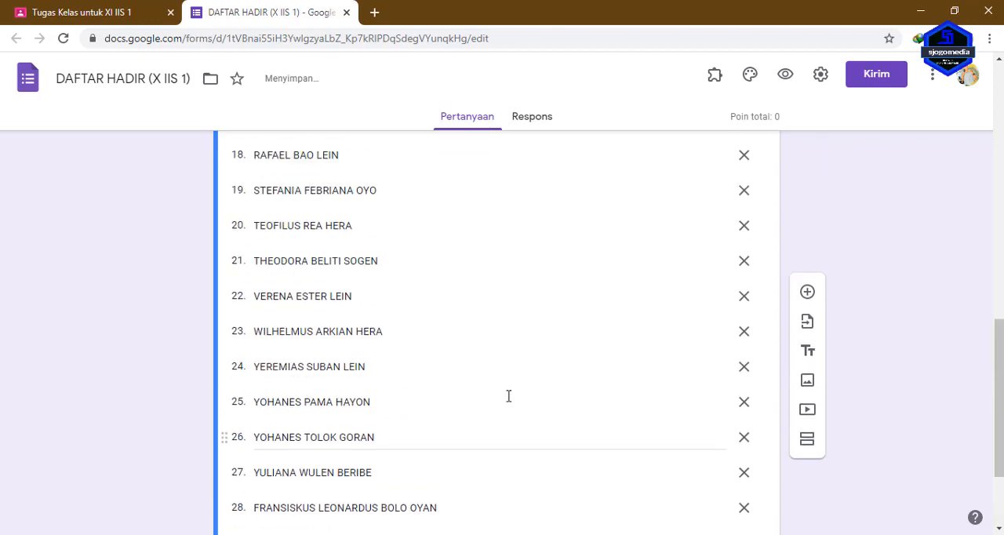
pyautogui.scroll(8, 509, 396)
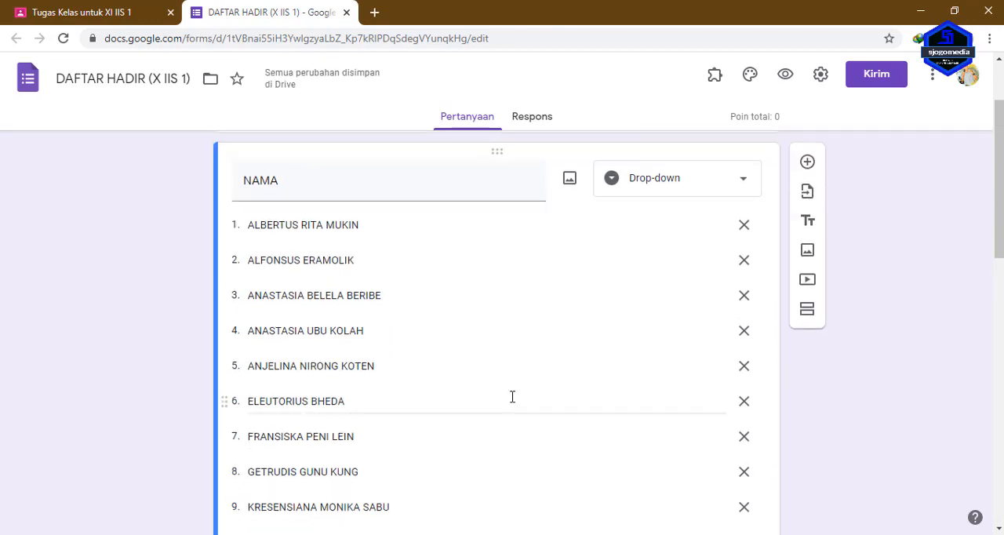
# Add a new question below NAMA and title it "PERTEMUAN KE :".
pyautogui.scroll(-10, 695, 325)
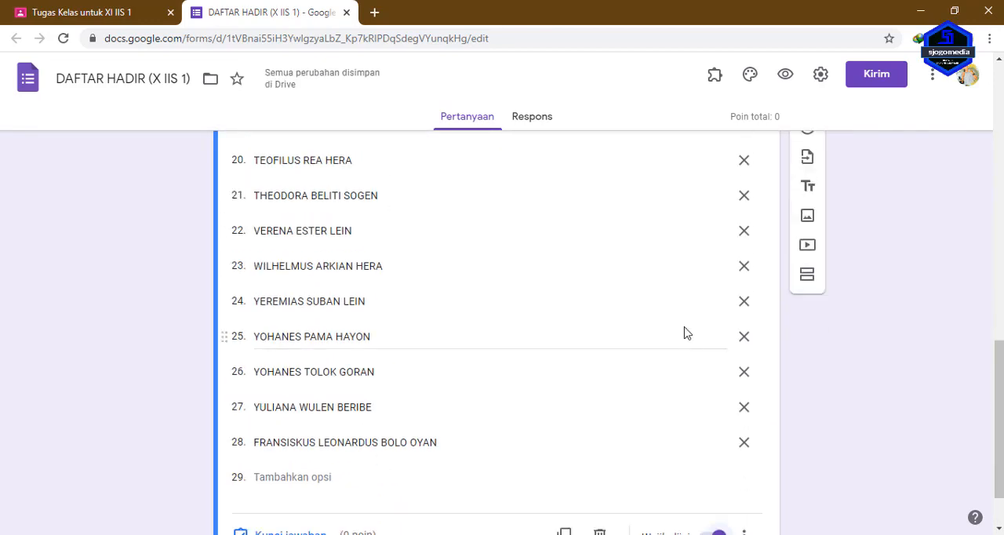
pyautogui.click(808, 149)
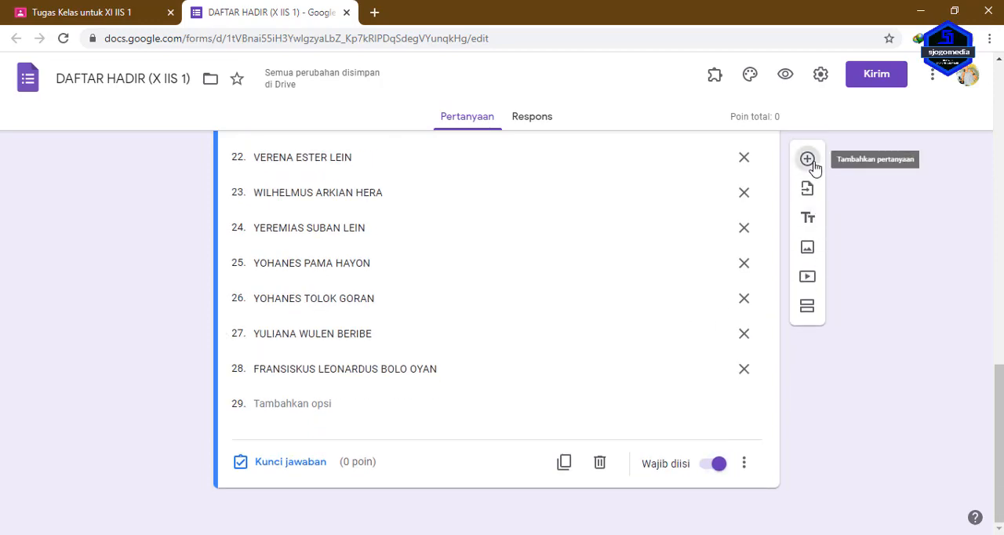
pyautogui.scroll(12, 422, 434)
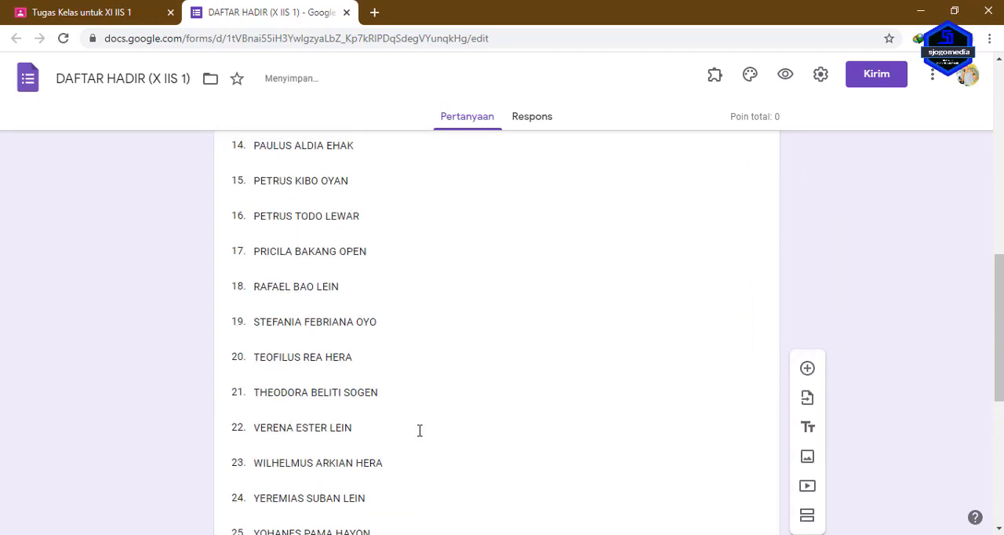
pyautogui.scroll(-3, 360, 385)
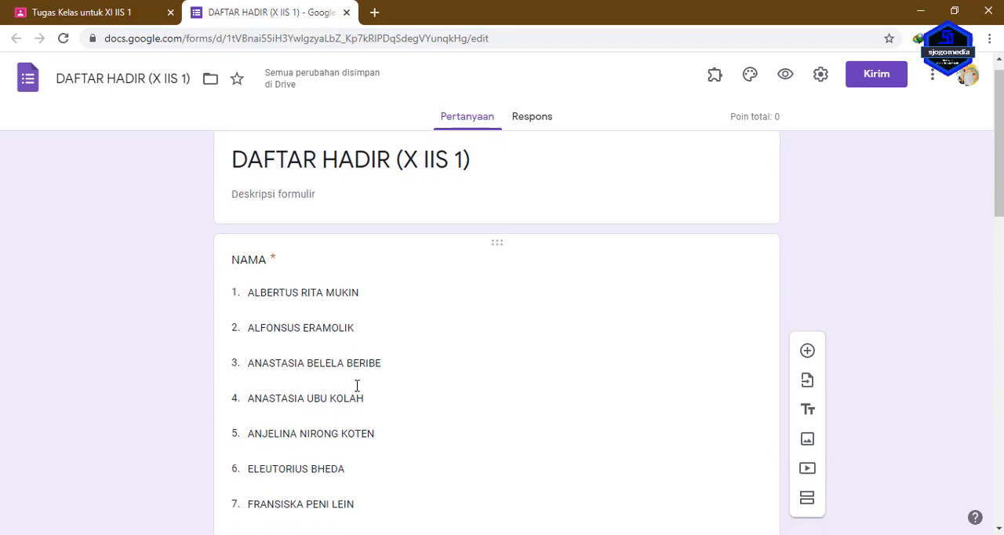
pyautogui.scroll(1, 371, 389)
pyautogui.scroll(2, 370, 384)
pyautogui.scroll(-4, 369, 384)
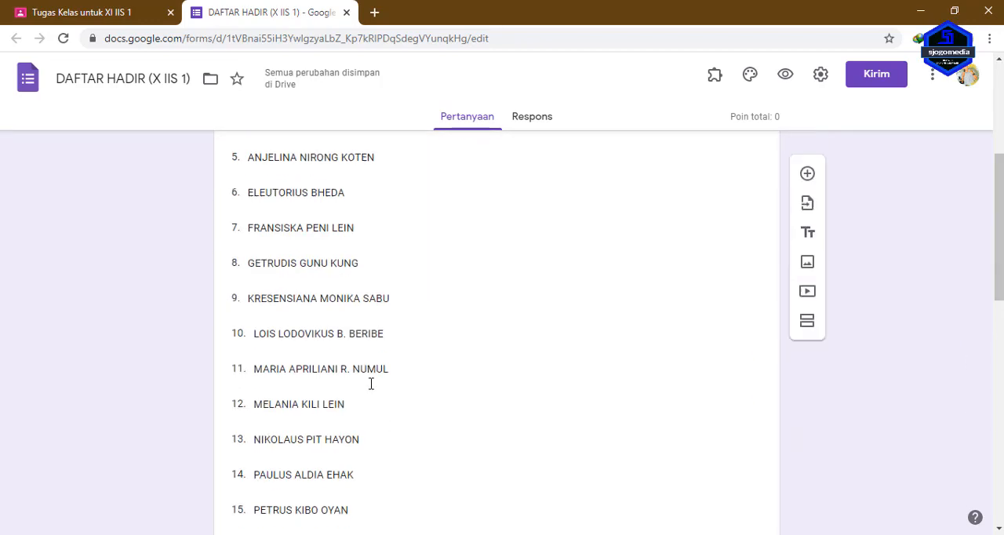
pyautogui.scroll(-5, 371, 375)
pyautogui.scroll(-5, 372, 377)
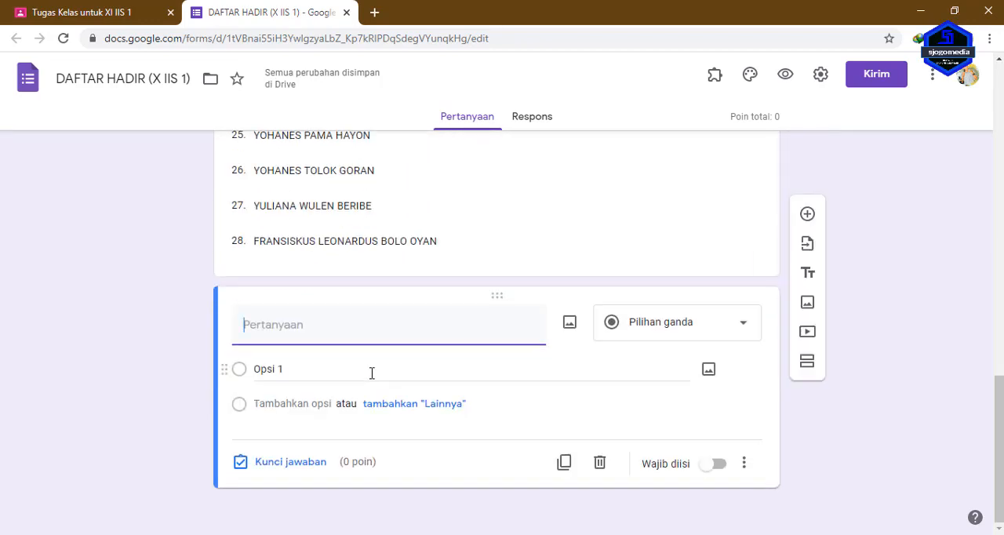
pyautogui.click(345, 331)
pyautogui.write('PE')
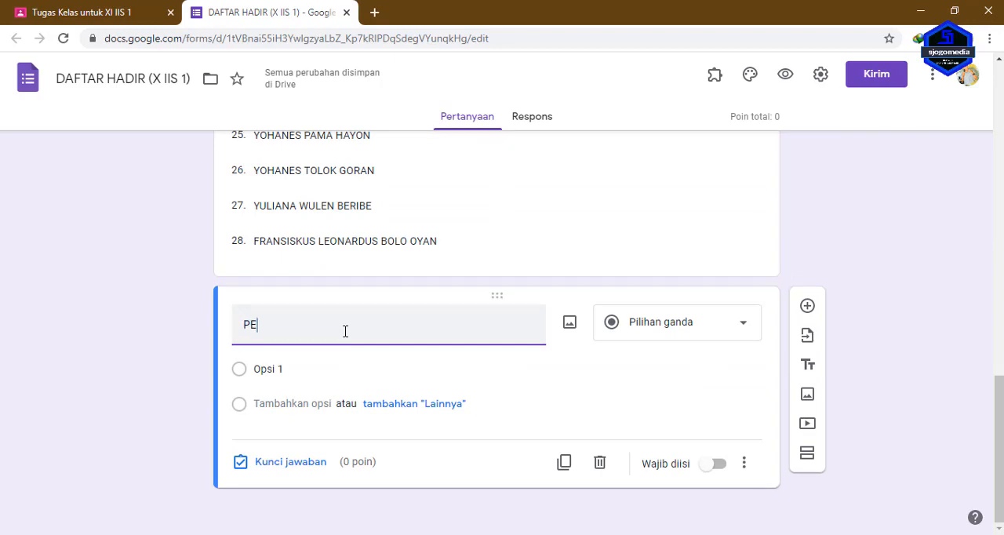
pyautogui.write('RTEMUAN')
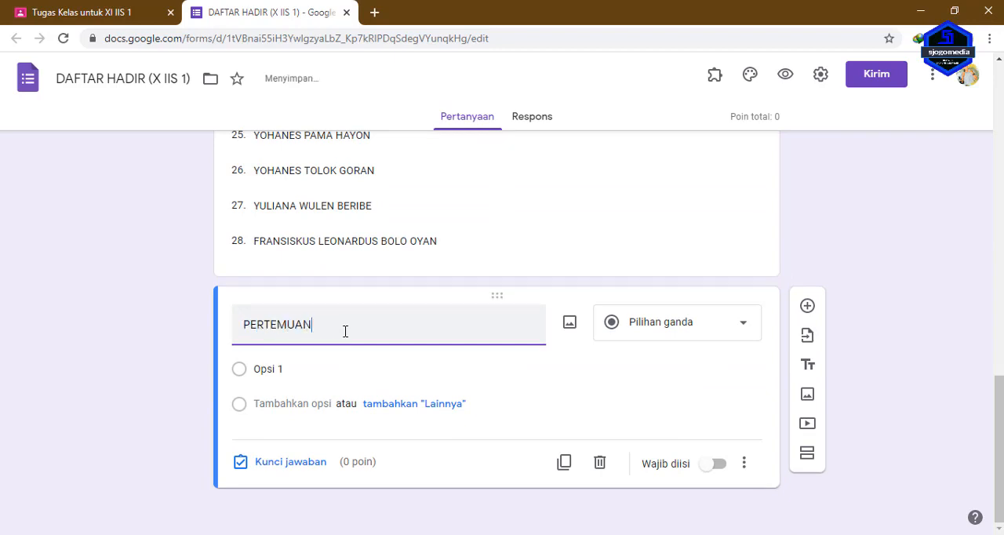
pyautogui.write(' KE :')
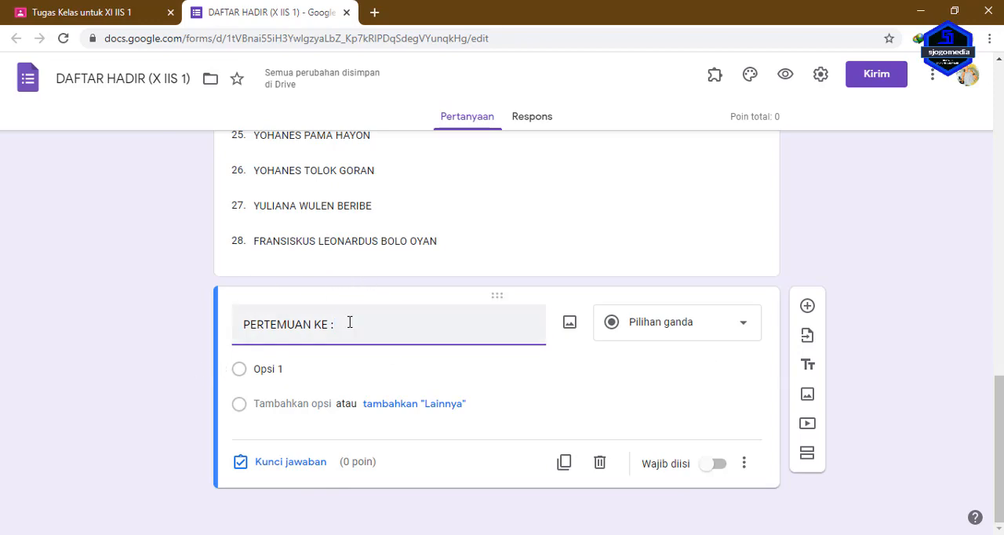
# Give the PERTEMUAN KE question the multiple-choice options 1 through 7 and make it required.
pyautogui.scroll(4, 348, 319)
pyautogui.scroll(-4, 318, 330)
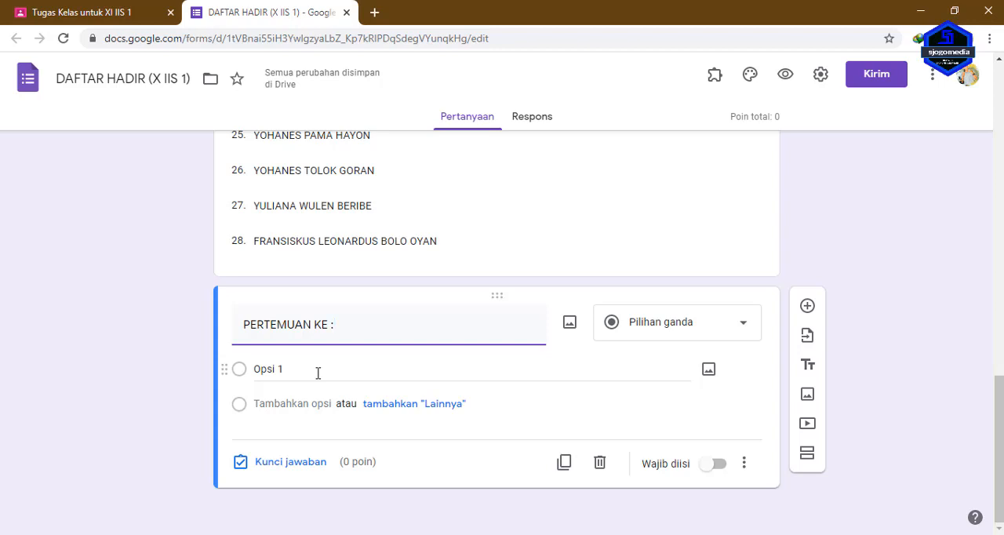
pyautogui.click(317, 372)
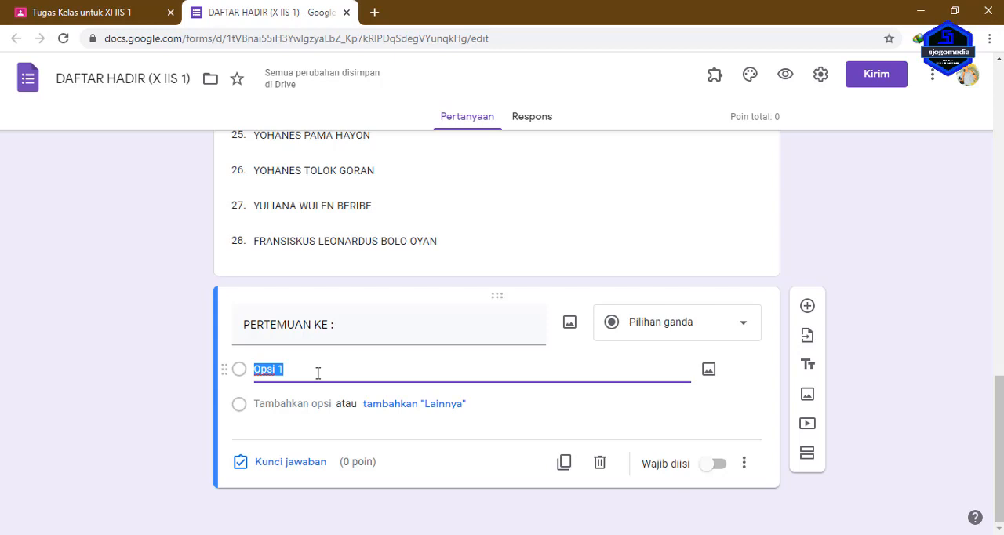
pyautogui.write('1')
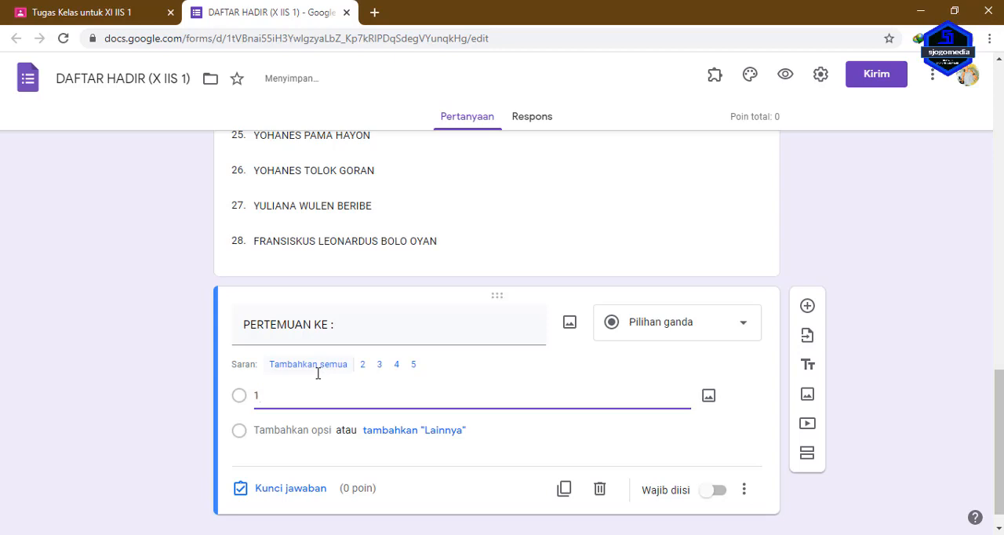
pyautogui.press('Return')
pyautogui.write('2')
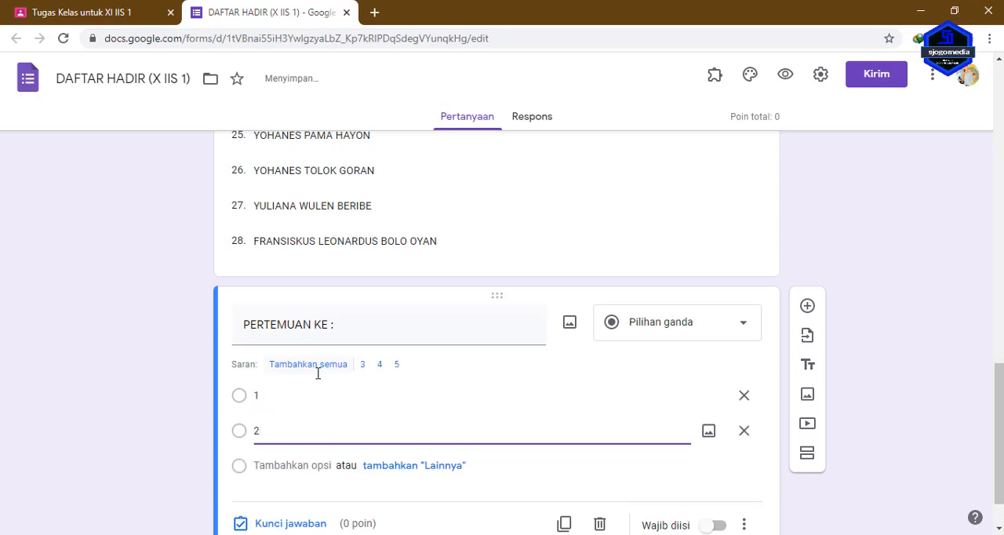
pyautogui.press('Return')
pyautogui.write('3')
pyautogui.press('Return')
pyautogui.write('4')
pyautogui.press('Return')
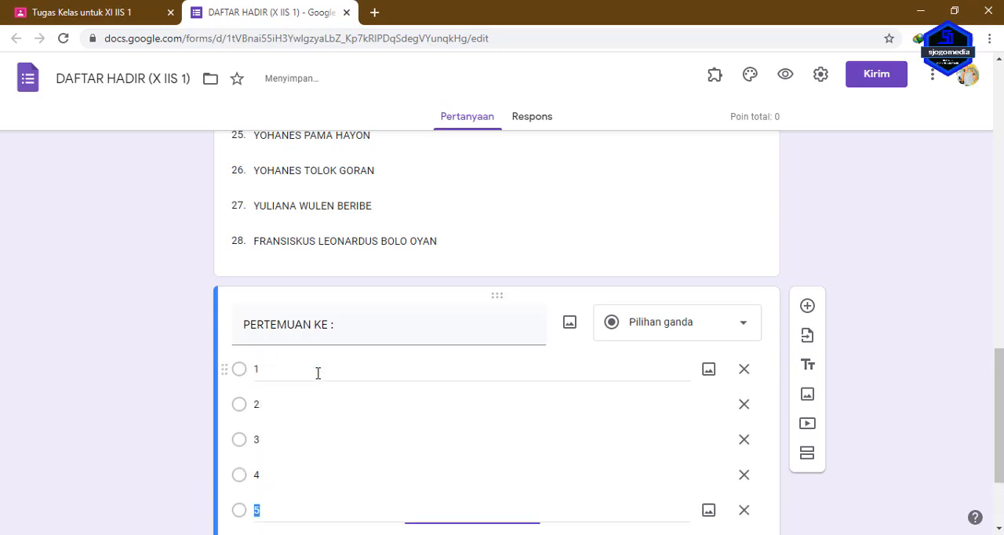
pyautogui.write('5')
pyautogui.press('Return')
pyautogui.write('6')
pyautogui.press('Return')
pyautogui.write('7')
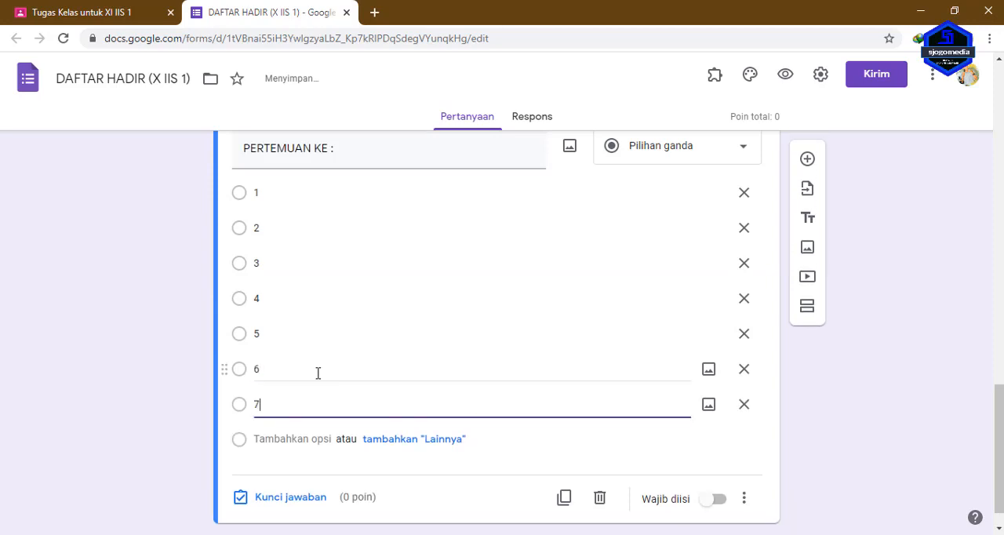
pyautogui.click(878, 436)
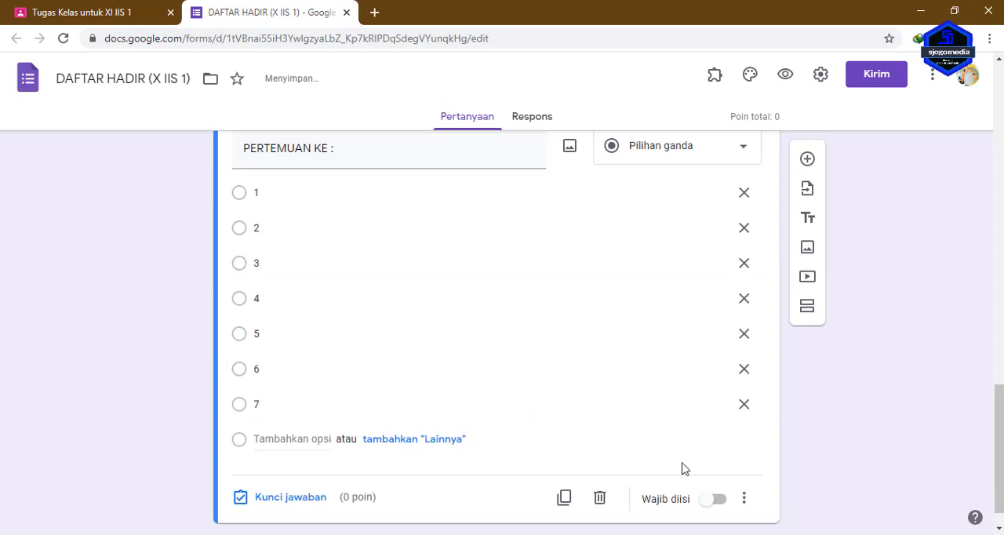
pyautogui.click(718, 500)
# In the form's general settings, limit respondents to 1 response and let them see summary charts and text responses.
pyautogui.scroll(10, 532, 462)
pyautogui.scroll(8, 533, 477)
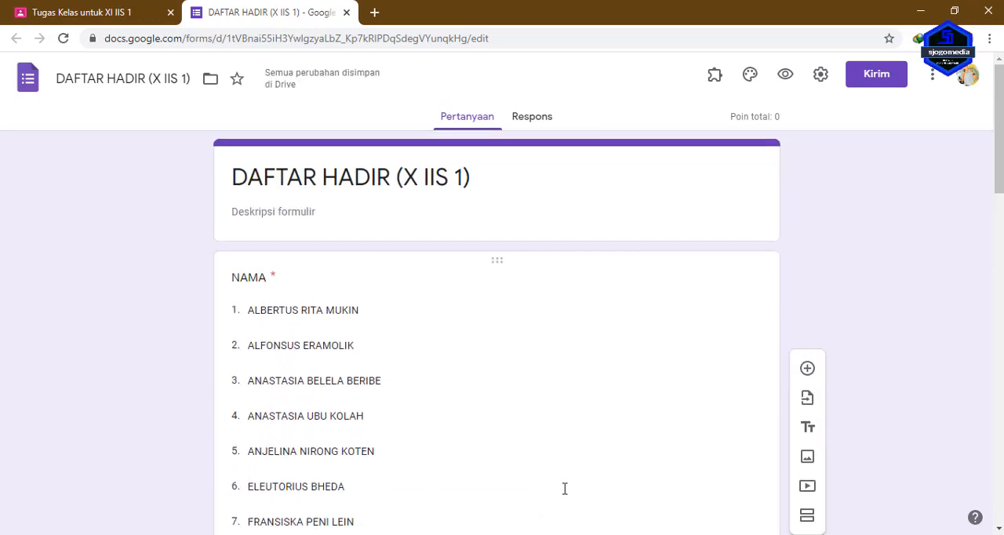
pyautogui.click(820, 74)
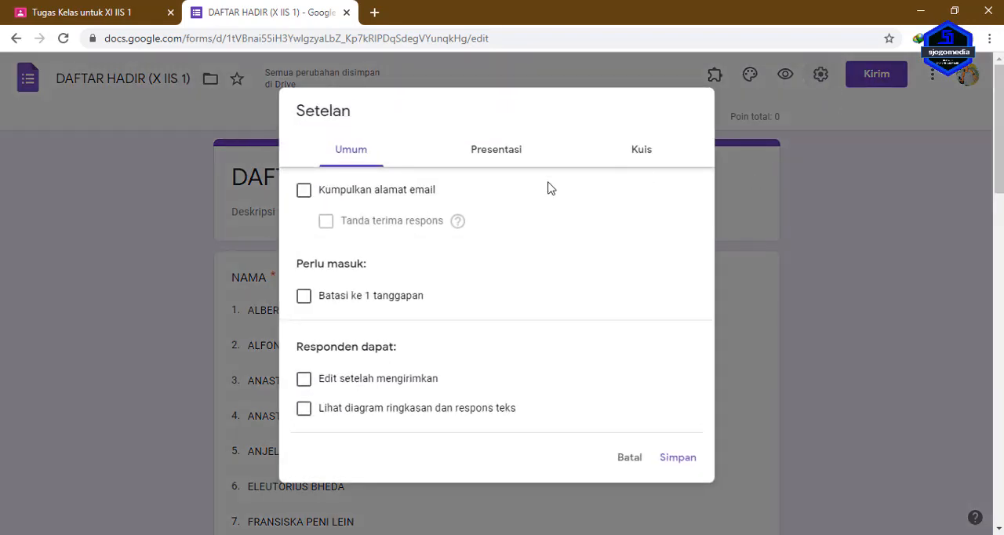
pyautogui.click(304, 300)
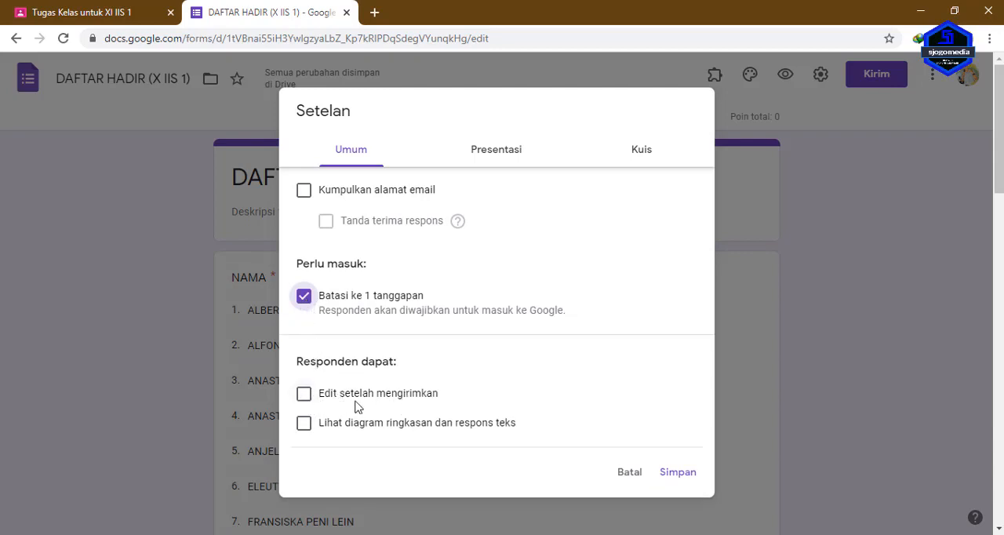
pyautogui.click(304, 425)
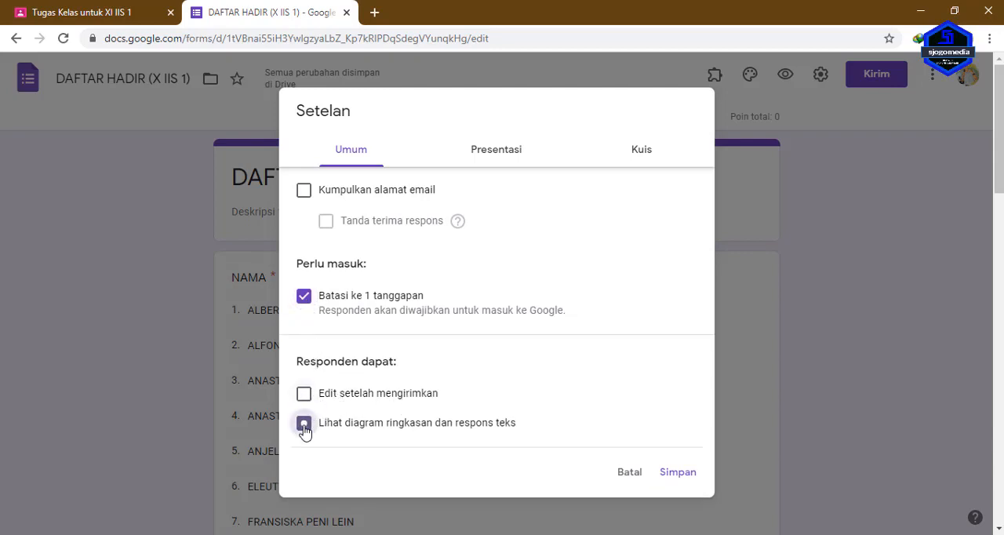
# In the presentation settings, enable the progress bar and set the confirmation message to "Terima Kasih telah hadir untuk mengikuti pembelajaran daring.".
pyautogui.click(477, 163)
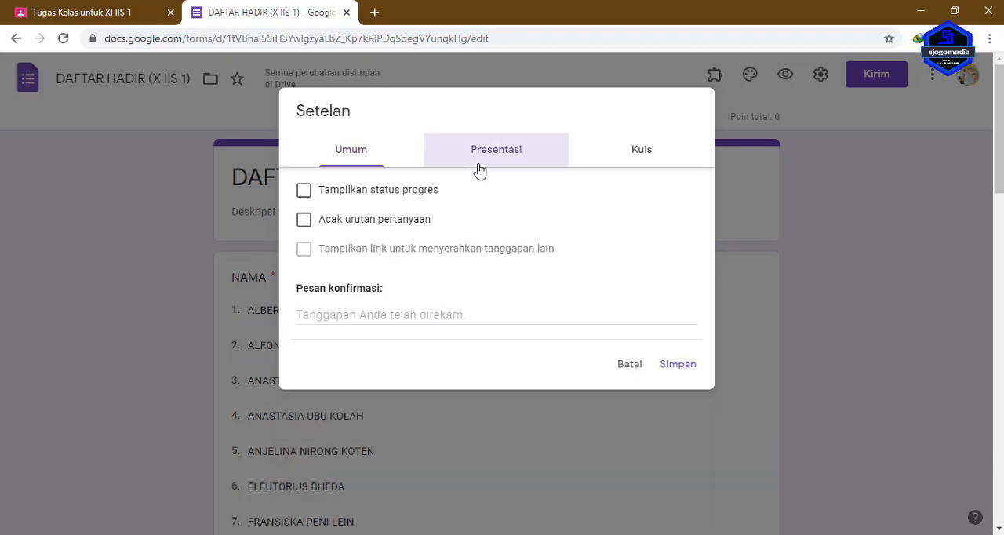
pyautogui.click(305, 194)
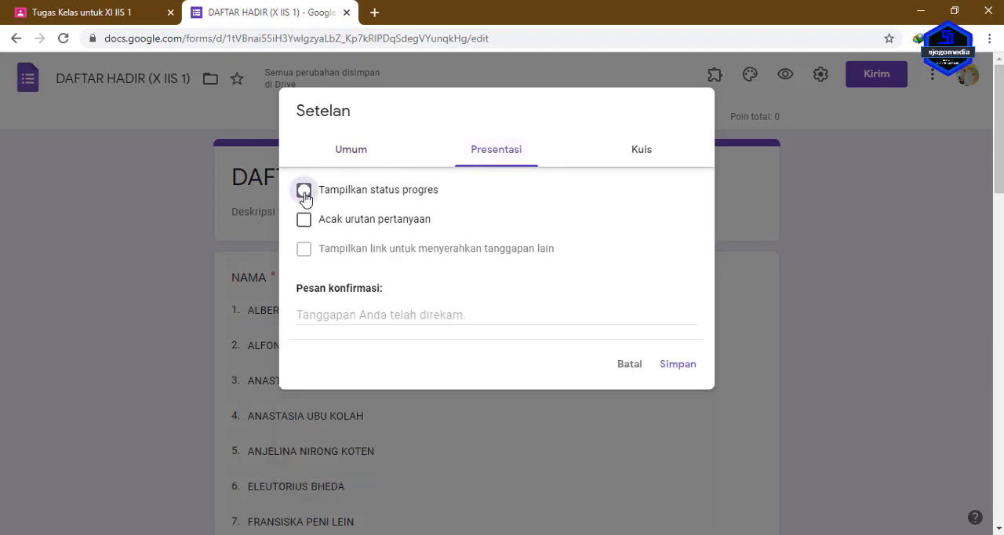
pyautogui.click(316, 317)
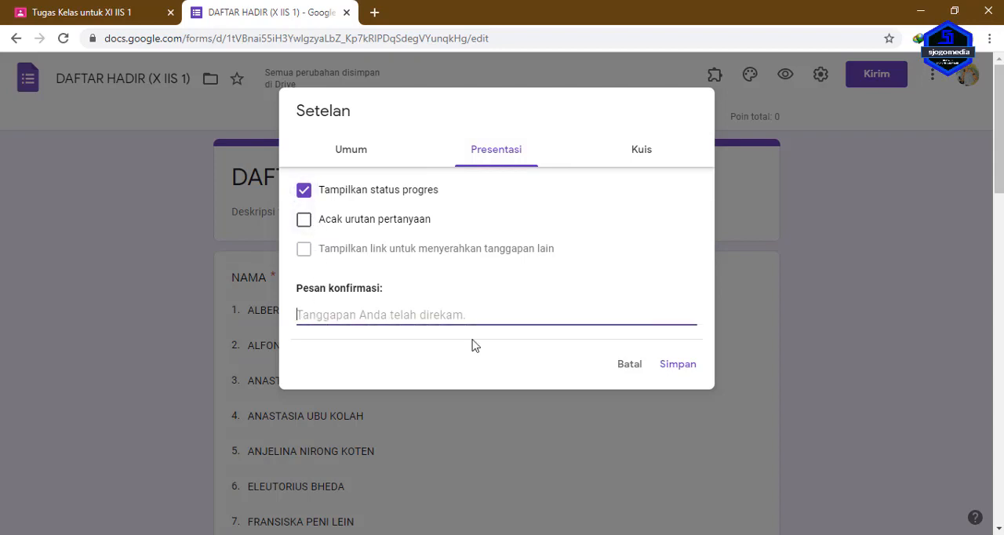
pyautogui.write('Terima ')
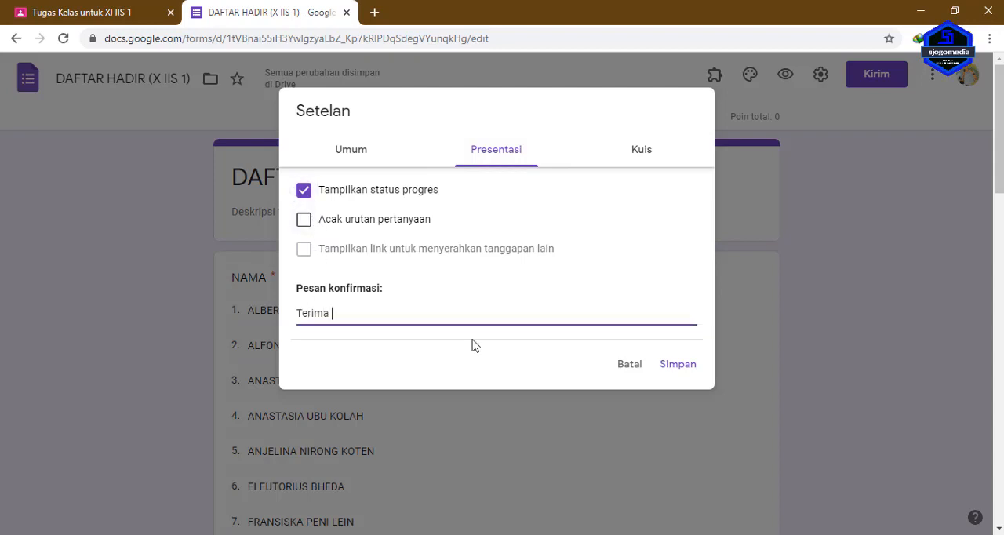
pyautogui.write('Kas')
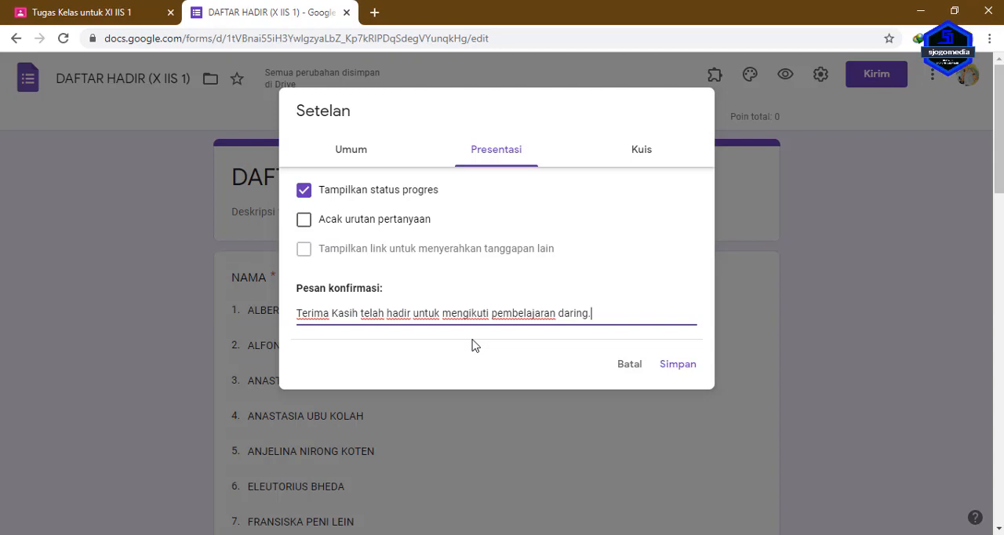
# Turn off the form's quiz mode (Jadikan ini sebagai kuis) and save the settings.
pyautogui.click(640, 162)
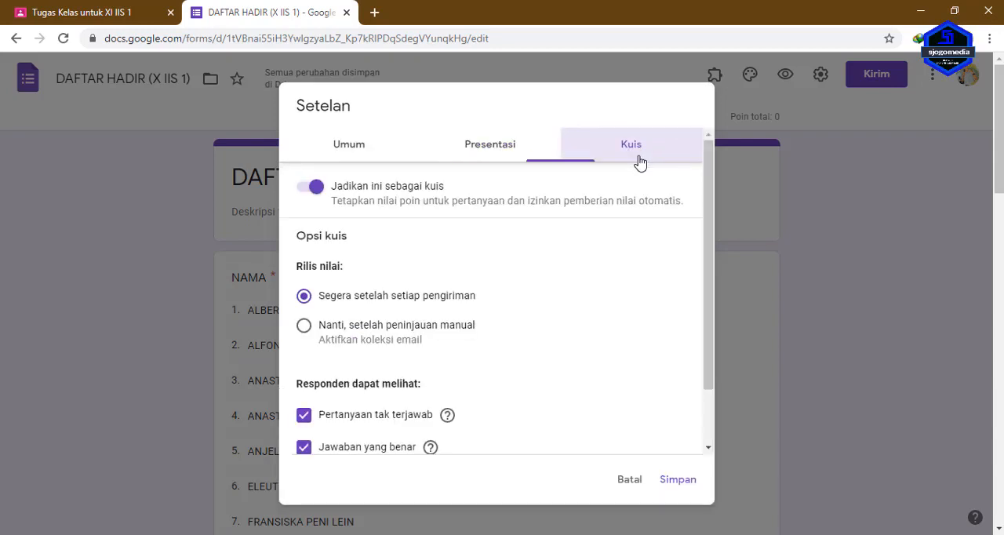
pyautogui.click(313, 189)
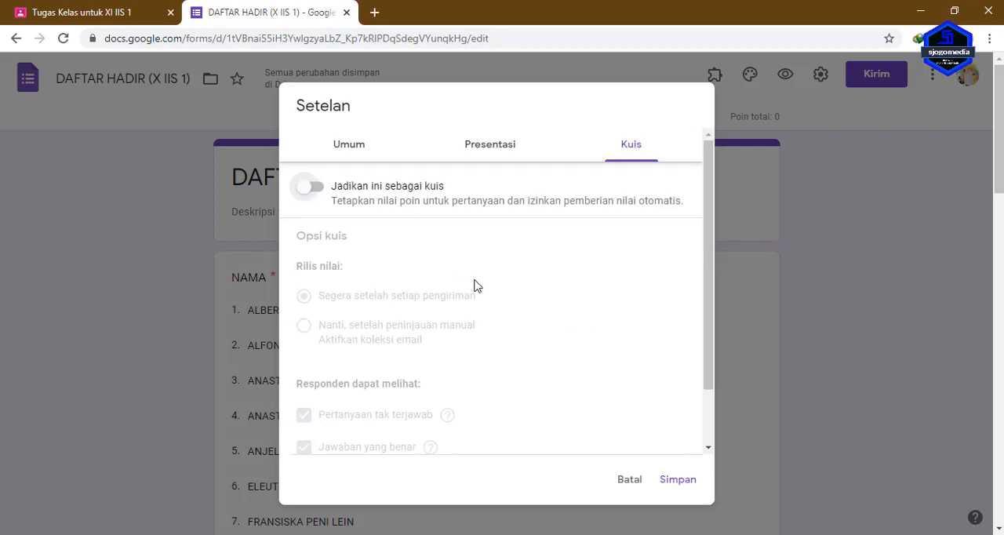
pyautogui.scroll(-2, 487, 301)
pyautogui.scroll(2, 486, 318)
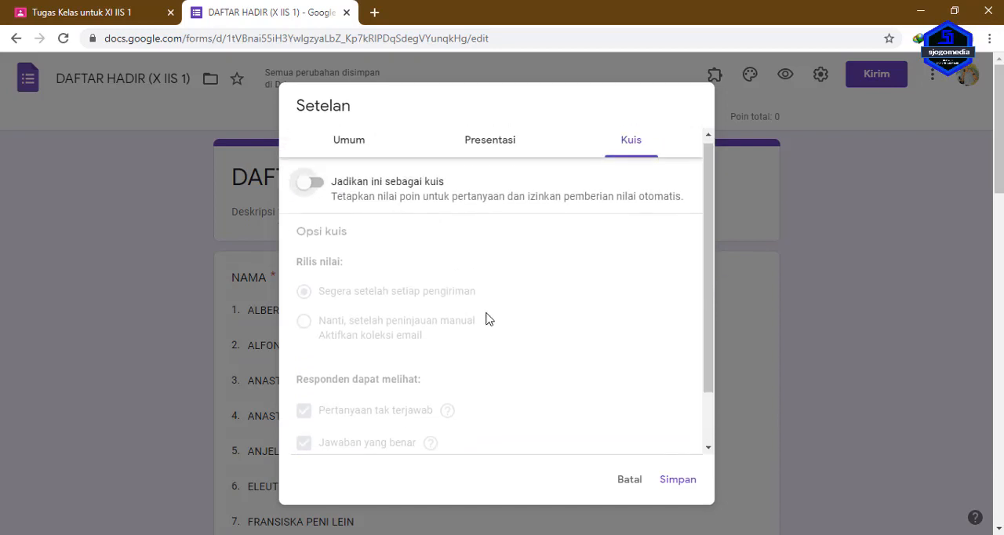
pyautogui.scroll(-2, 487, 318)
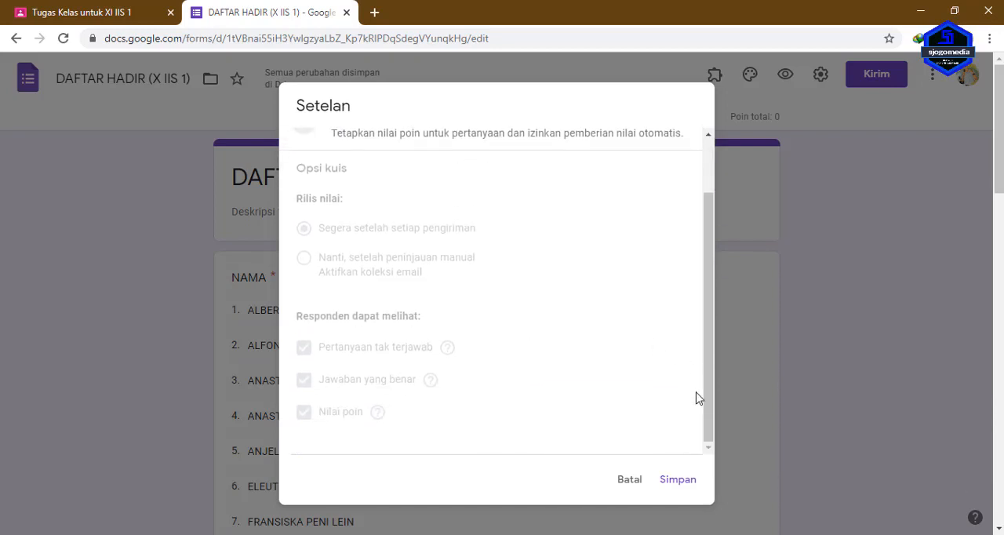
pyautogui.click(678, 481)
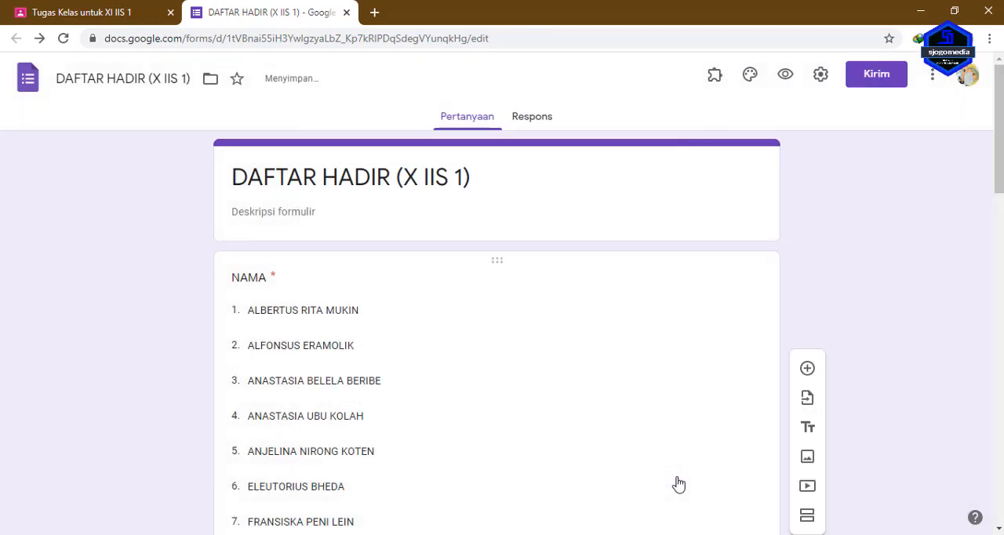
# Close the attendance form and set the DAFTAR HADIR assignment's points to 1.
pyautogui.scroll(-15, 678, 485)
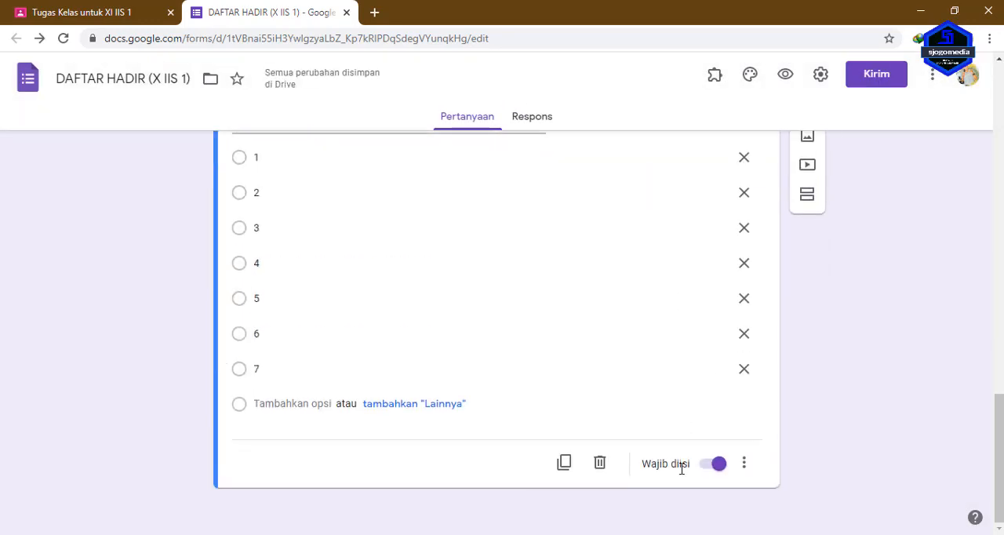
pyautogui.click(347, 12)
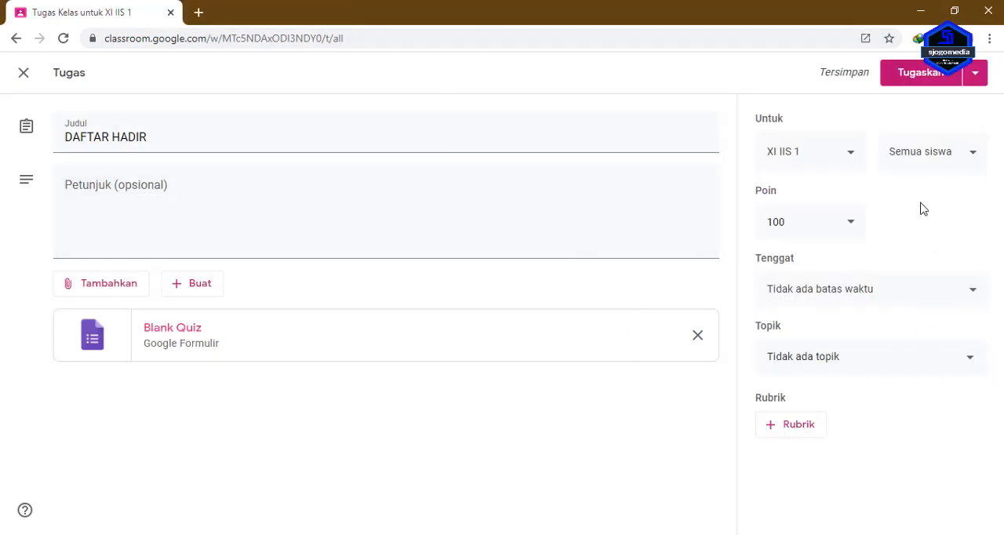
pyautogui.click(804, 226)
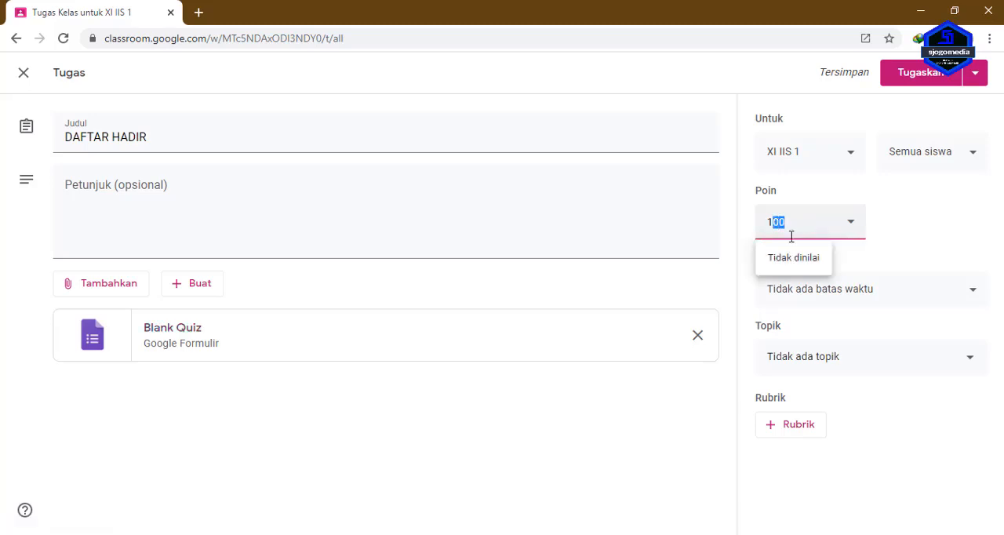
pyautogui.press('BackSpace')
pyautogui.click(879, 222)
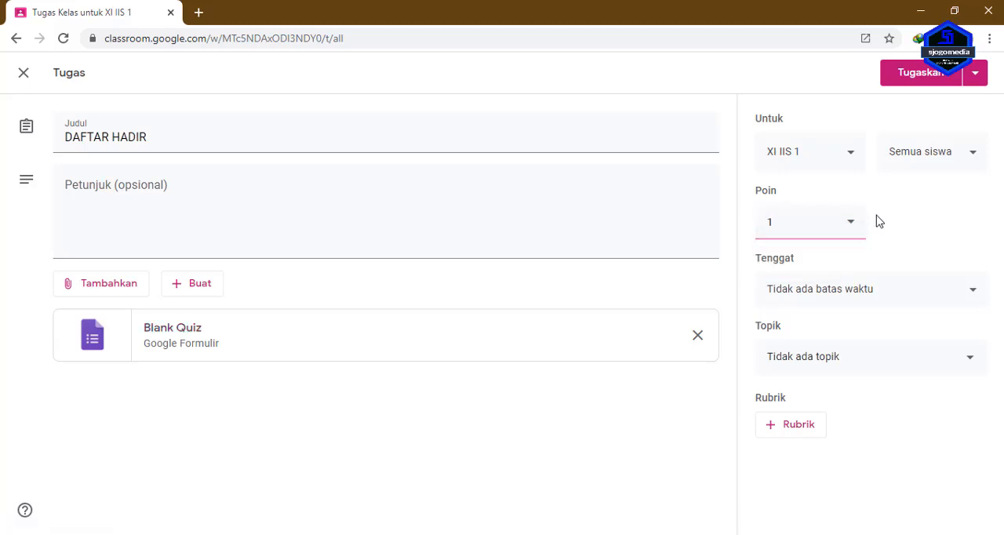
# Set the assignment's due date to 2 Feb 2021 and its due time to 14.00.
pyautogui.click(889, 296)
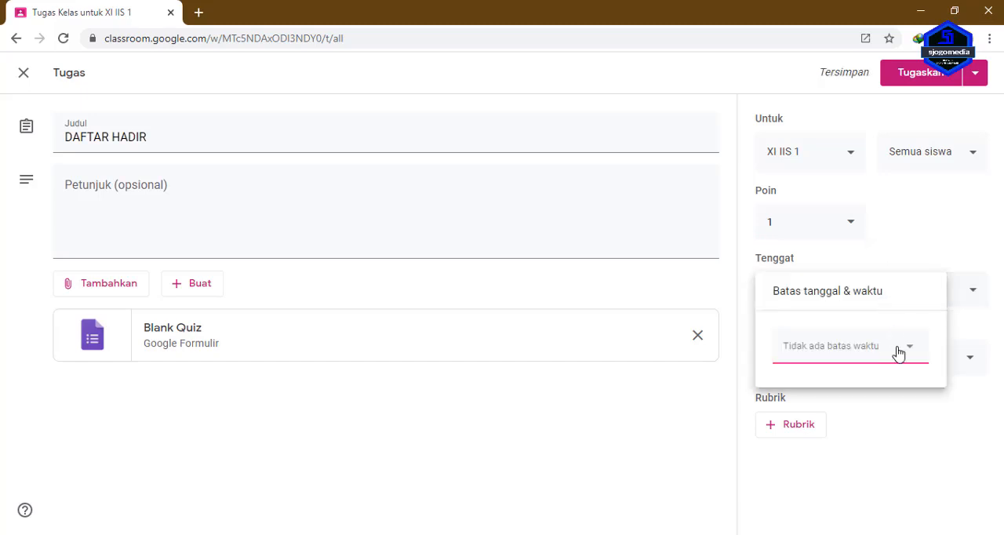
pyautogui.click(899, 358)
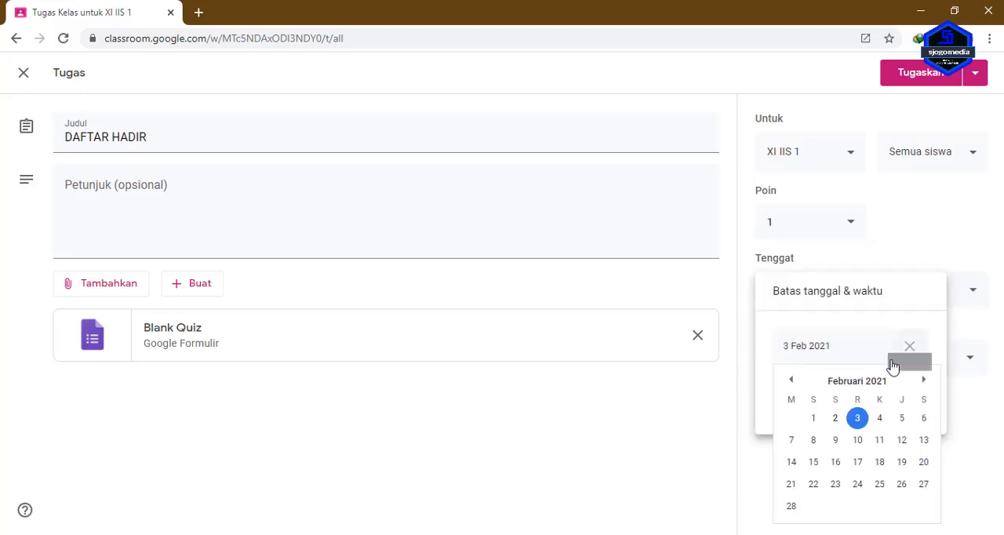
pyautogui.click(838, 424)
pyautogui.click(814, 402)
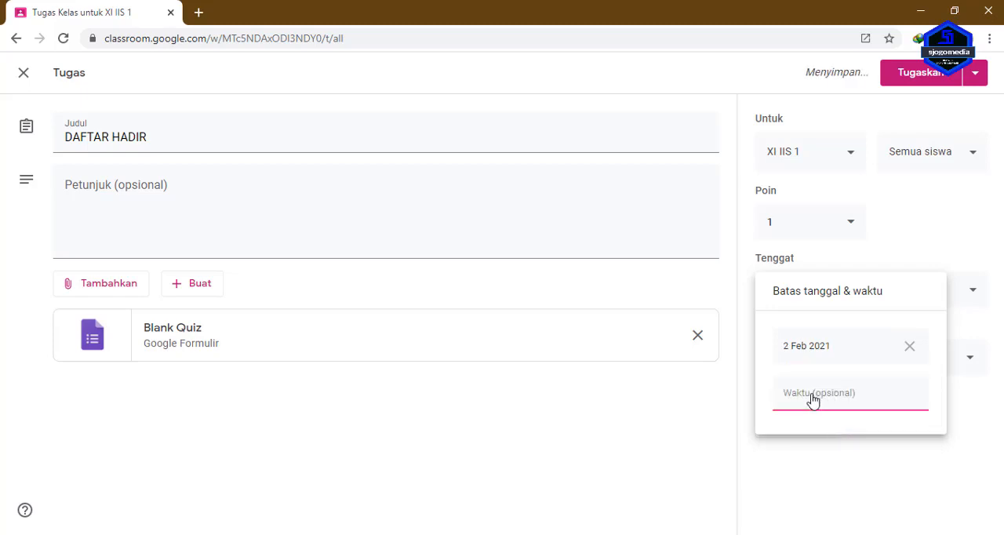
pyautogui.write('14.00')
pyautogui.click(965, 241)
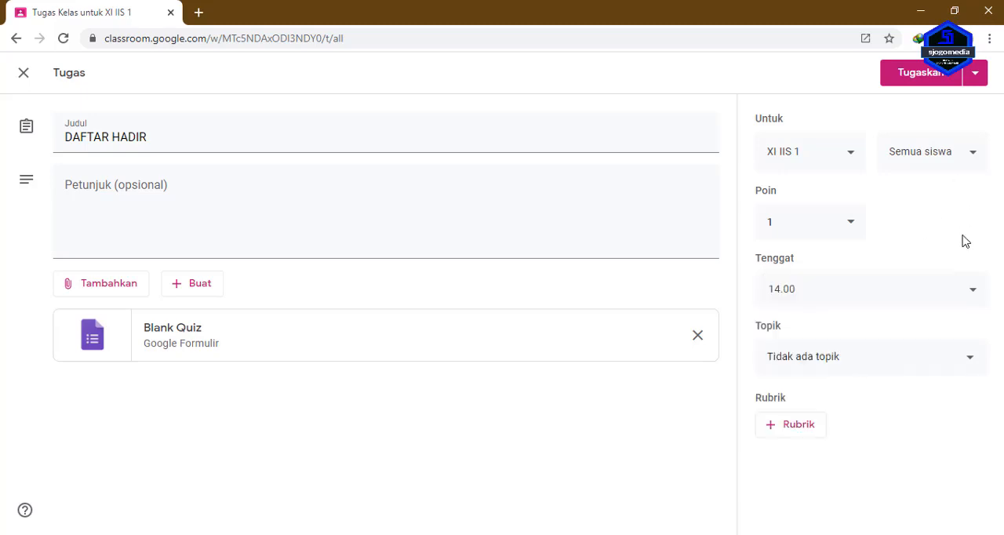
# File the assignment under topic 3.4 MENGANALISIS INDEKS HARGA and assign it to the class.
pyautogui.click(945, 362)
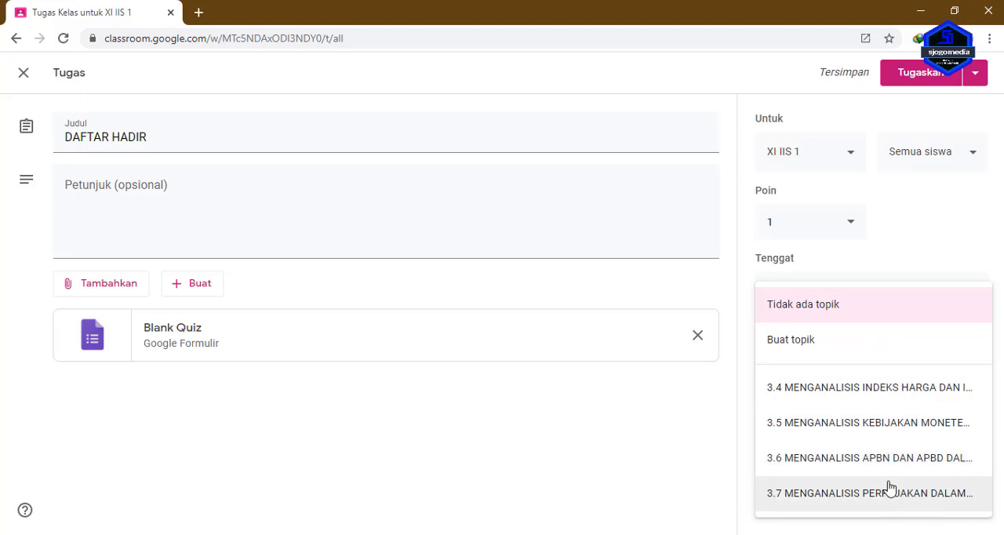
pyautogui.click(851, 398)
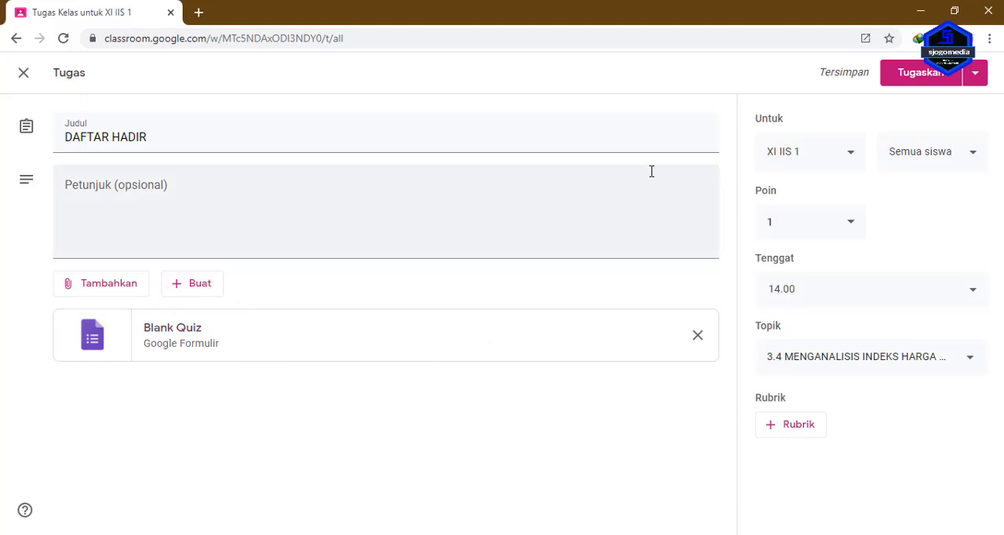
pyautogui.click(920, 76)
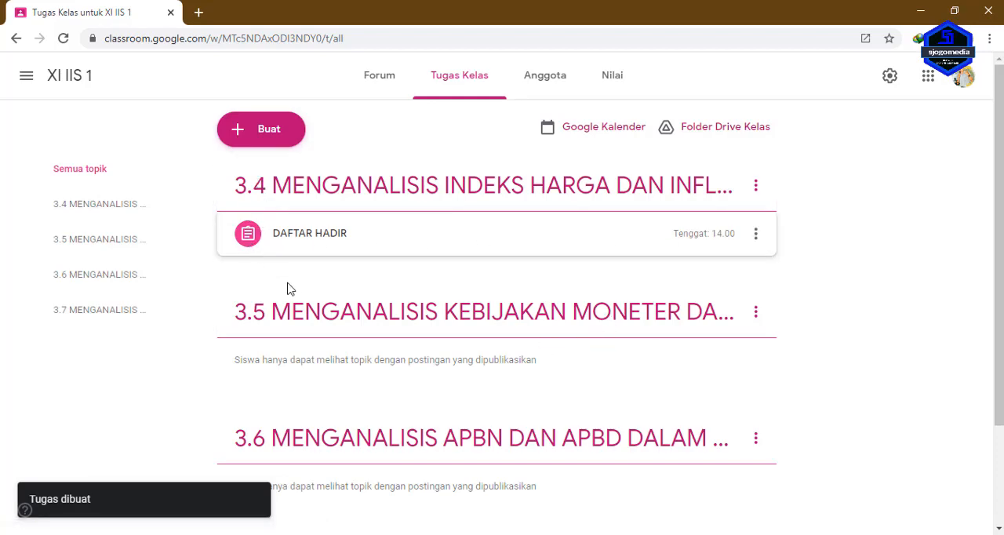
# Review the graded students in the TIK X IIS class's DAFTAR HADIR assignment and copy all grades to Google Sheets.
pyautogui.click(312, 238)
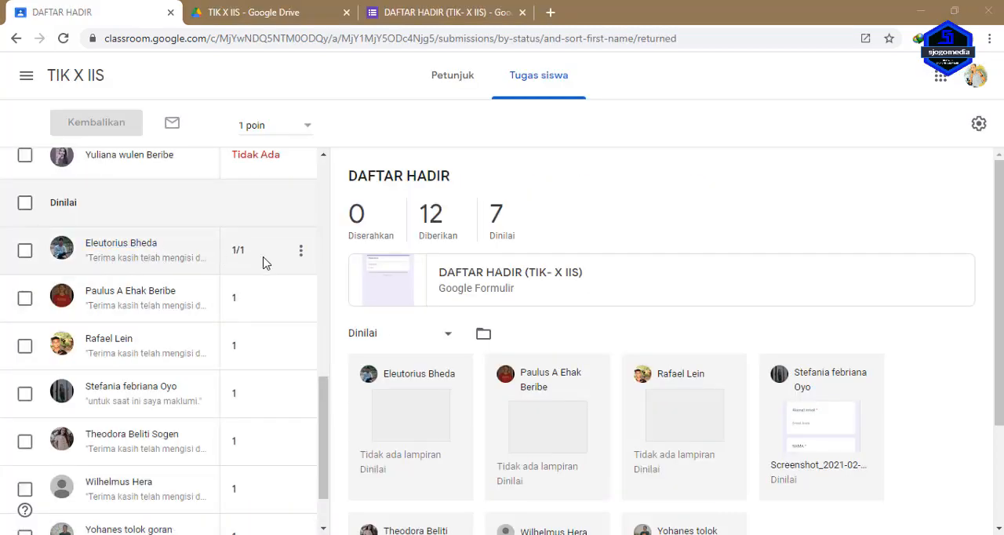
pyautogui.scroll(-1, 285, 272)
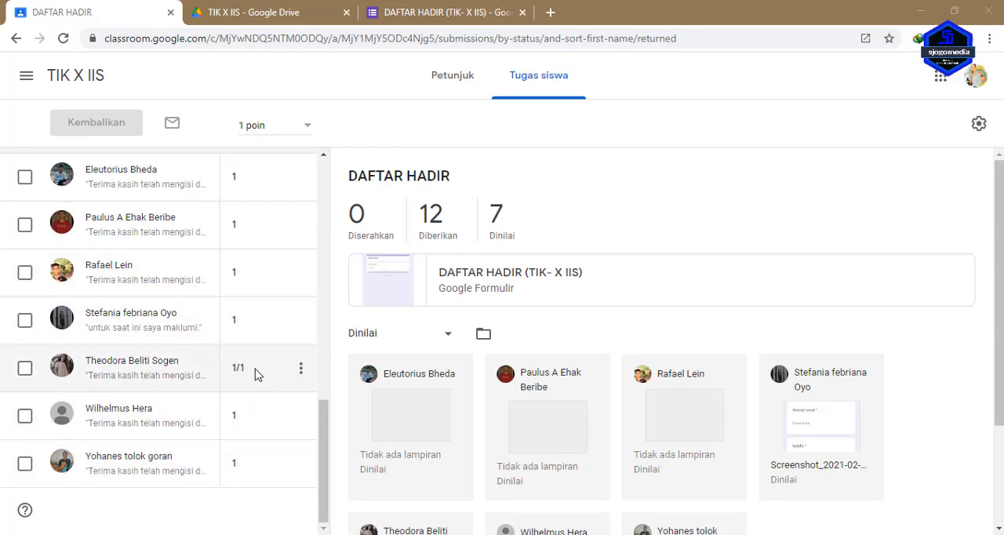
pyautogui.scroll(2, 265, 350)
pyautogui.scroll(-2, 277, 339)
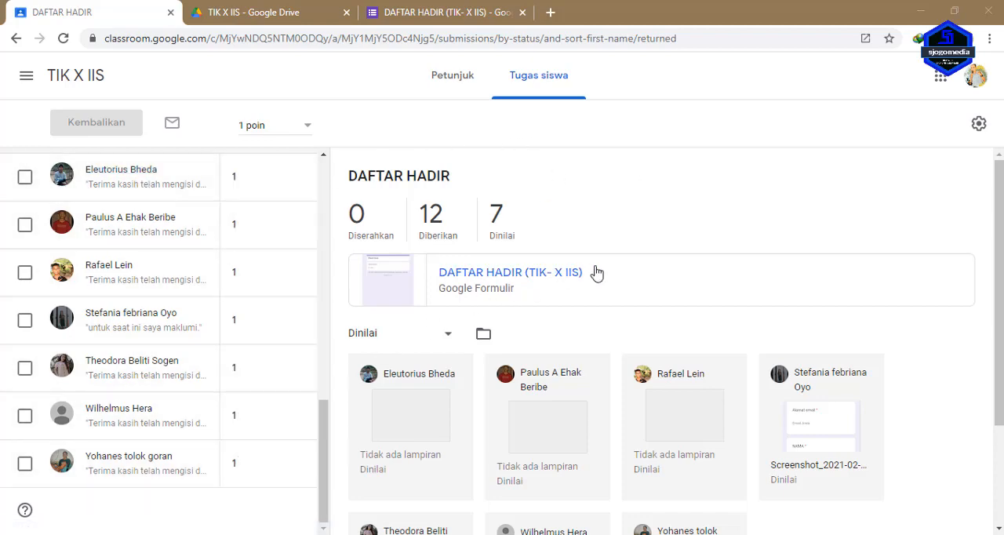
pyautogui.click(980, 125)
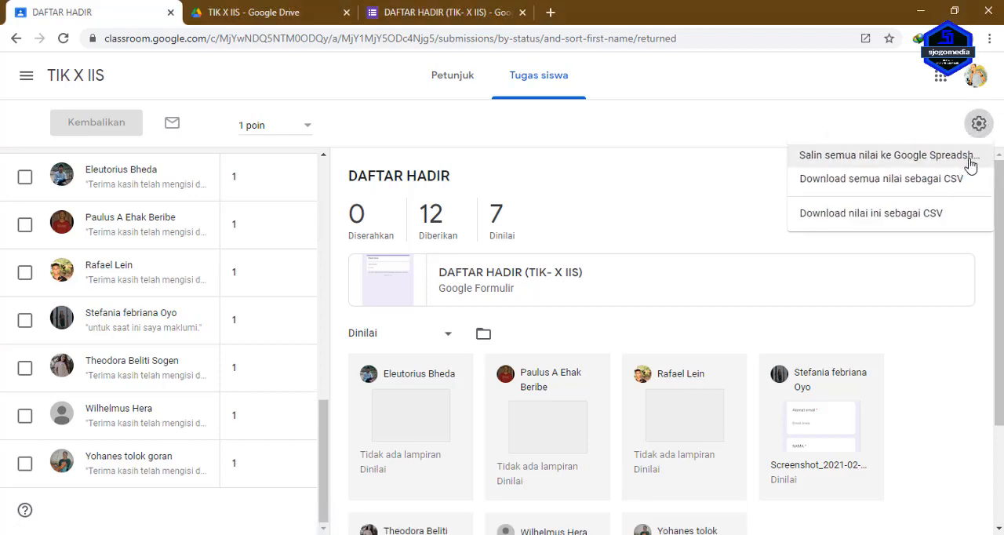
pyautogui.click(971, 160)
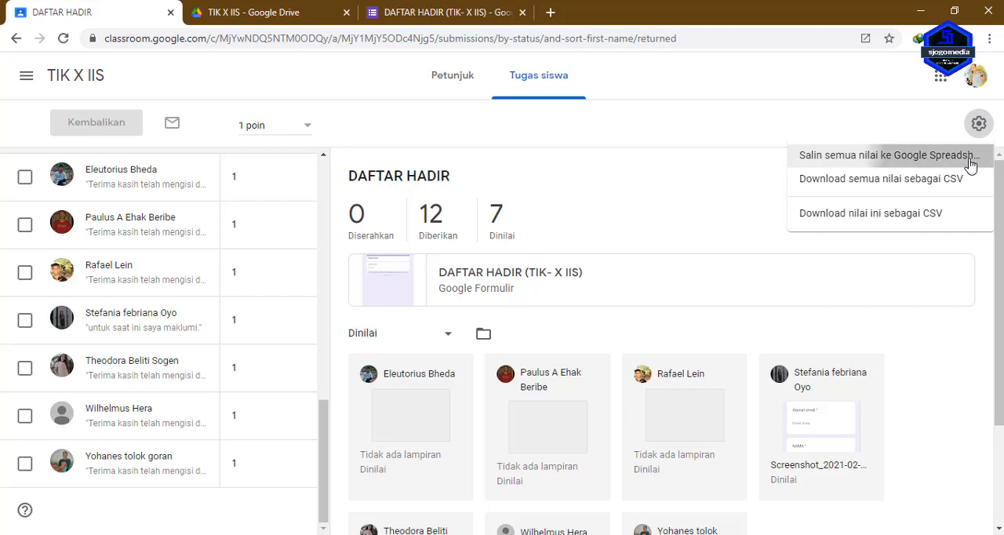